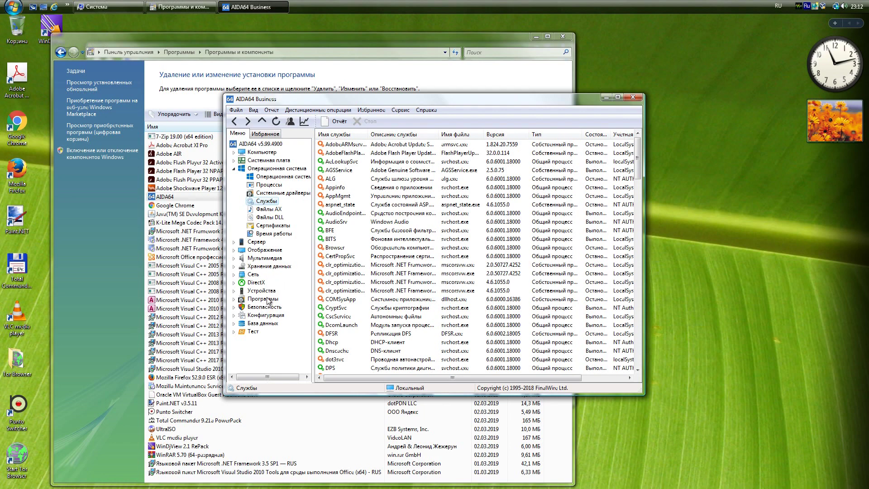
# - Browse AIDA64's Programs reports (installed programs, startup), then close AIDA64
pyautogui.click(267, 299)
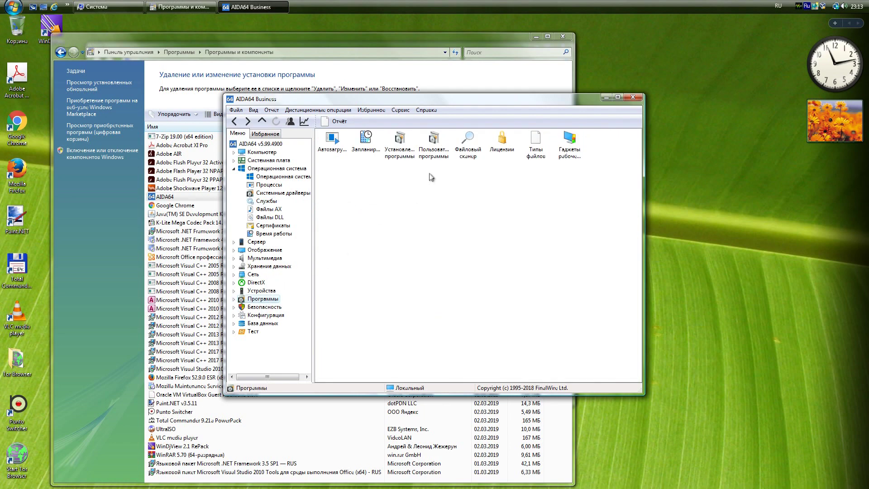
pyautogui.click(401, 157)
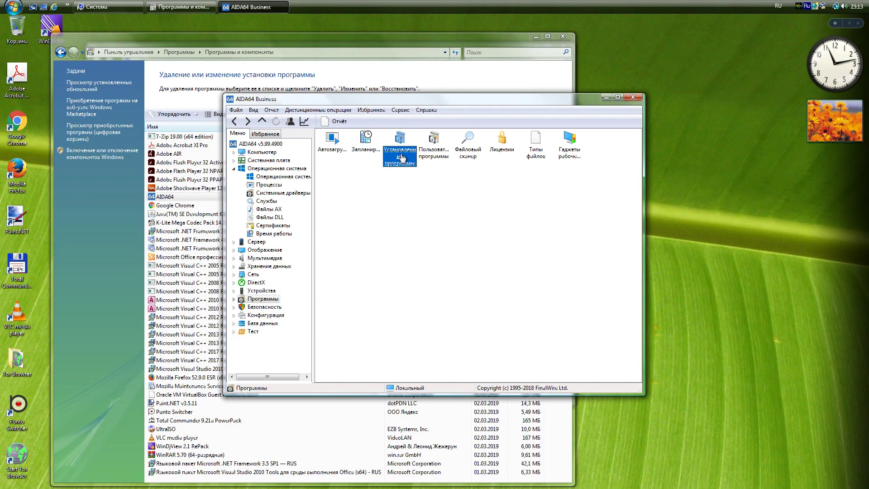
pyautogui.press('Home')
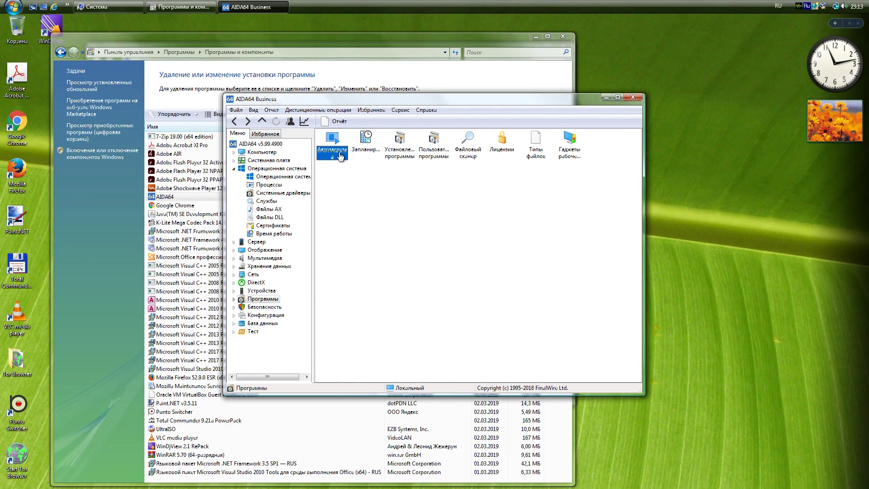
pyautogui.click(633, 99)
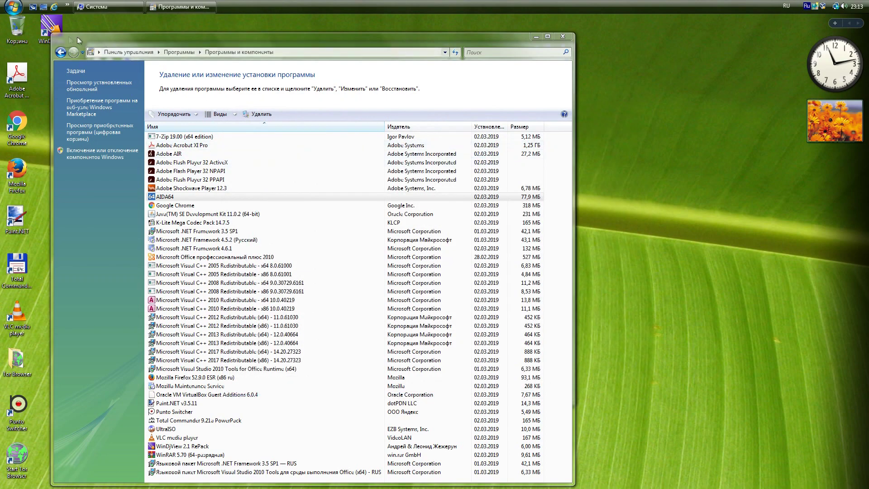
# - Select Google Chrome in the installed-programs list and launch it from the quick-launch overflow list
pyautogui.click(15, 5)
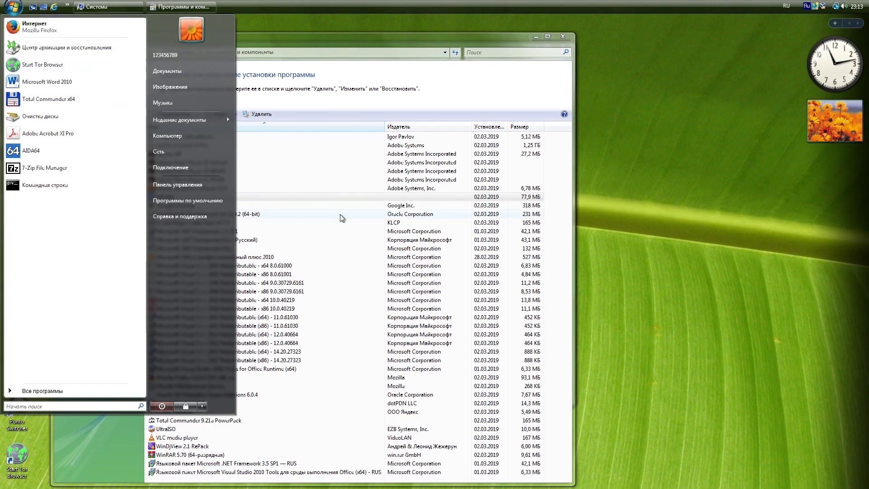
pyautogui.click(340, 214)
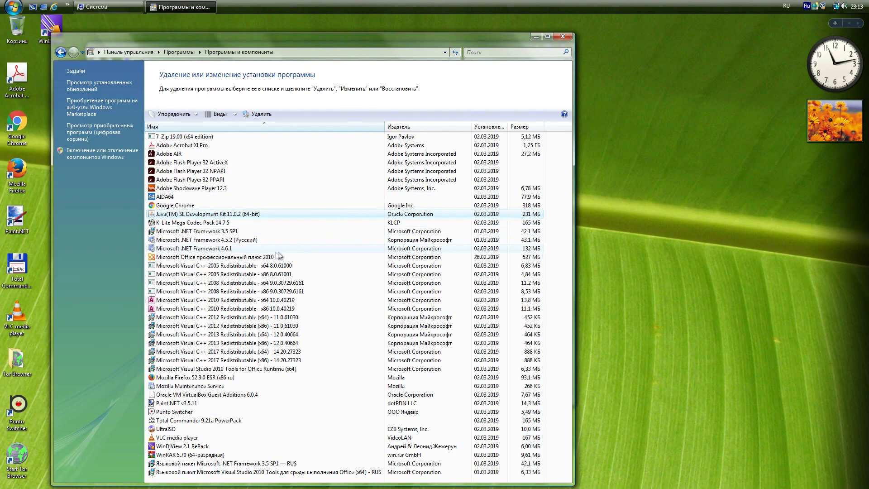
pyautogui.click(200, 205)
pyautogui.click(67, 8)
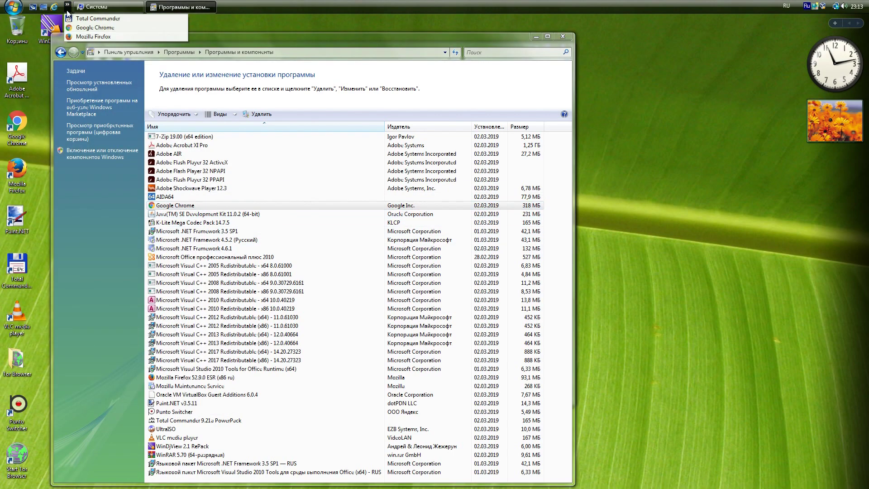
pyautogui.click(109, 26)
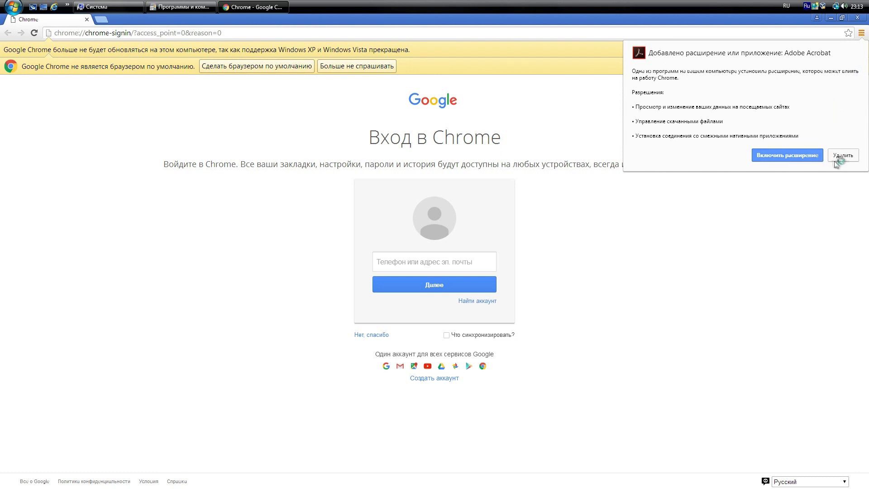
# - Remove the Adobe Acrobat extension and dismiss Chrome's unsupported-updates notice
pyautogui.click(835, 160)
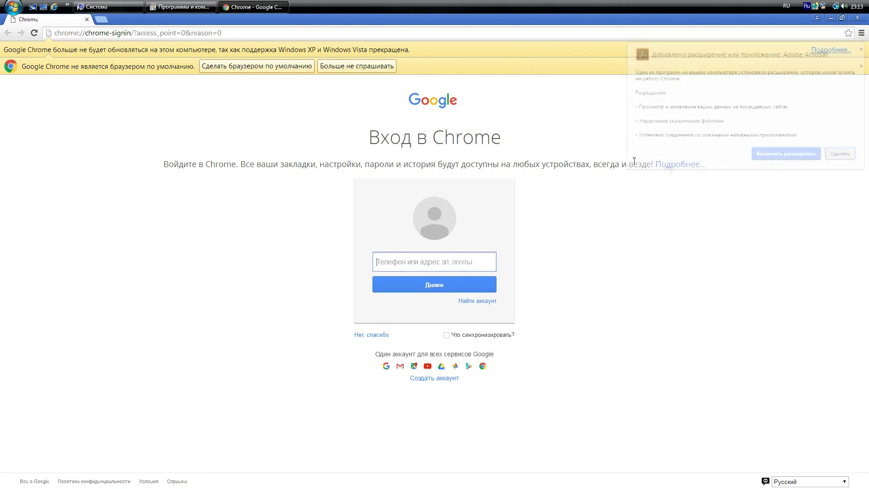
pyautogui.click(861, 50)
pyautogui.click(861, 32)
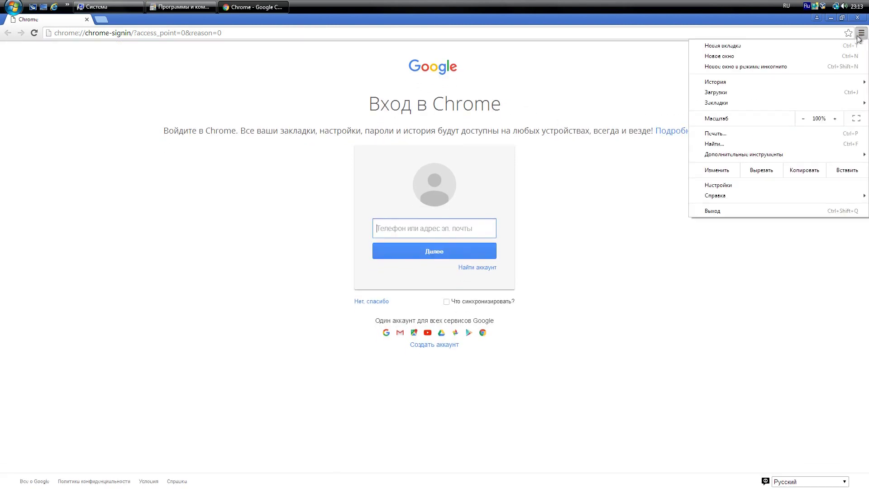
pyautogui.moveTo(770, 159)
pyautogui.click(741, 18)
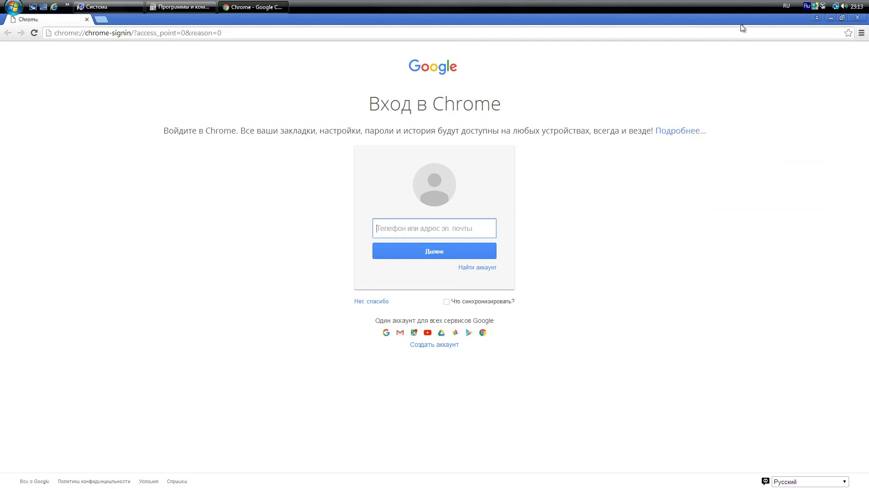
# - Restore and move the Chrome window, view About Google Chrome (49.0.2623.112), then close Chrome
pyautogui.click(843, 17)
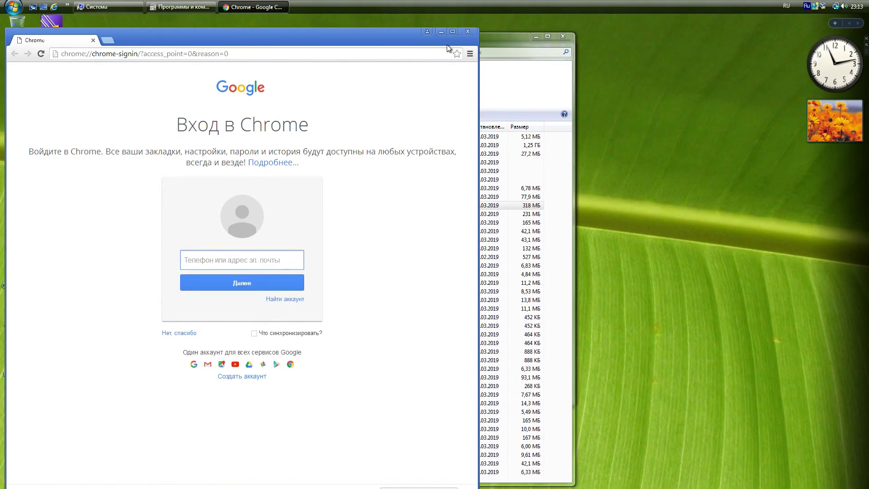
pyautogui.moveTo(415, 38); pyautogui.dragTo(656, 29)
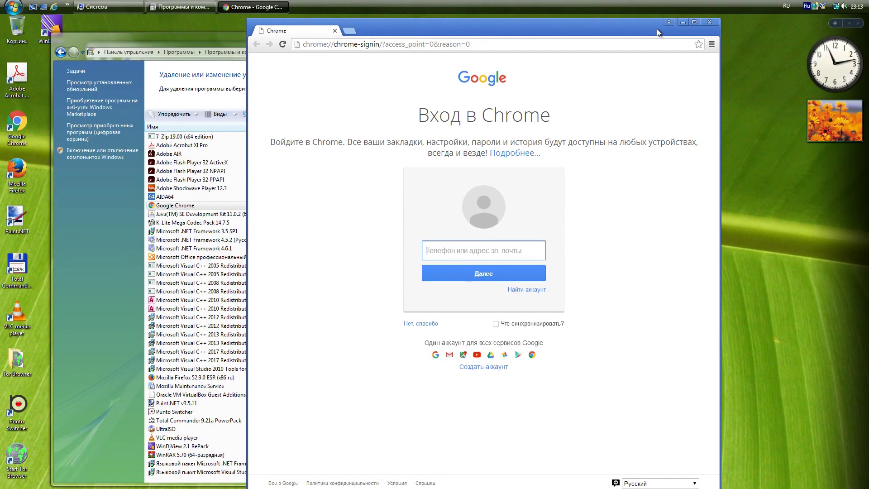
pyautogui.click(712, 45)
pyautogui.moveTo(638, 207)
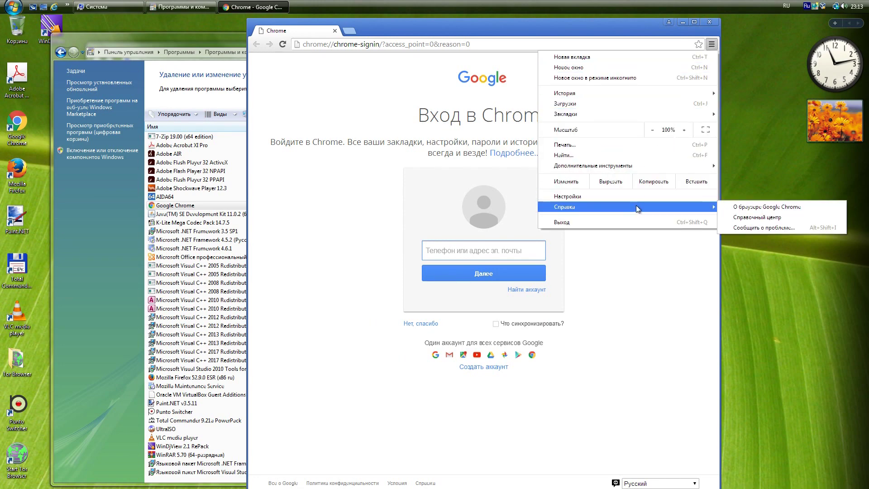
pyautogui.click(754, 209)
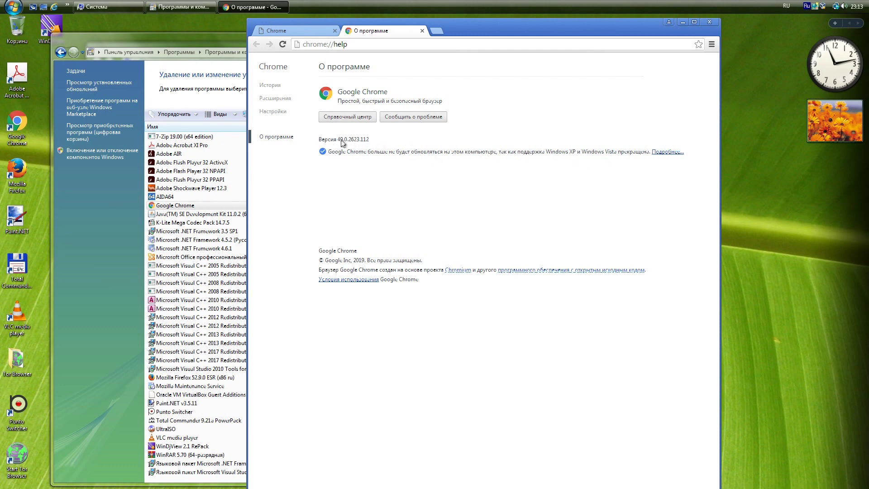
pyautogui.click(709, 23)
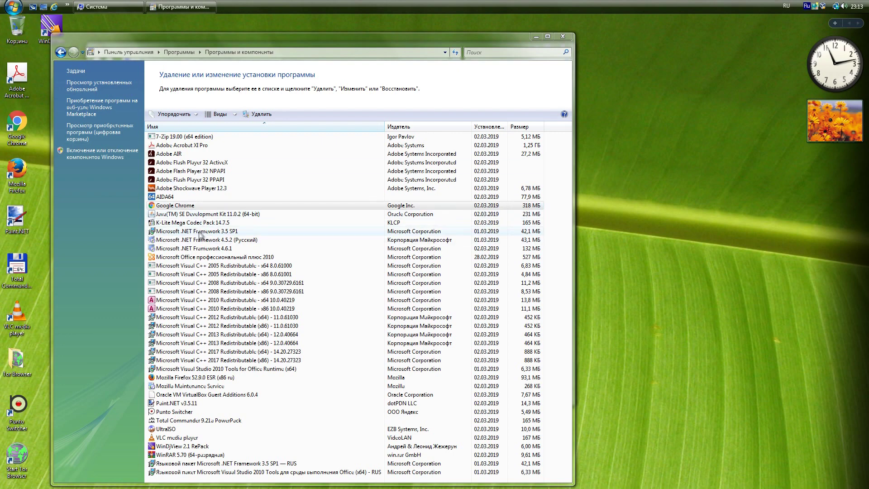
# - Select Office Professional Plus 2010 in the list and launch Microsoft Word 2010
pyautogui.click(208, 257)
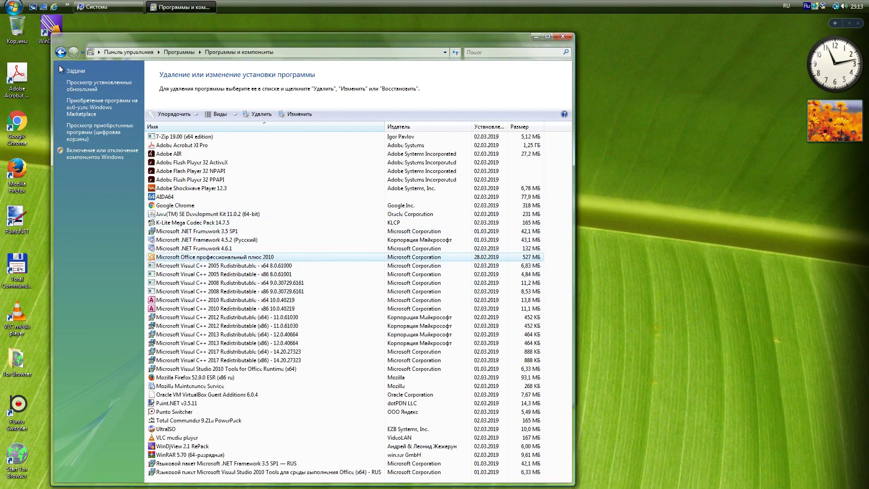
pyautogui.click(13, 7)
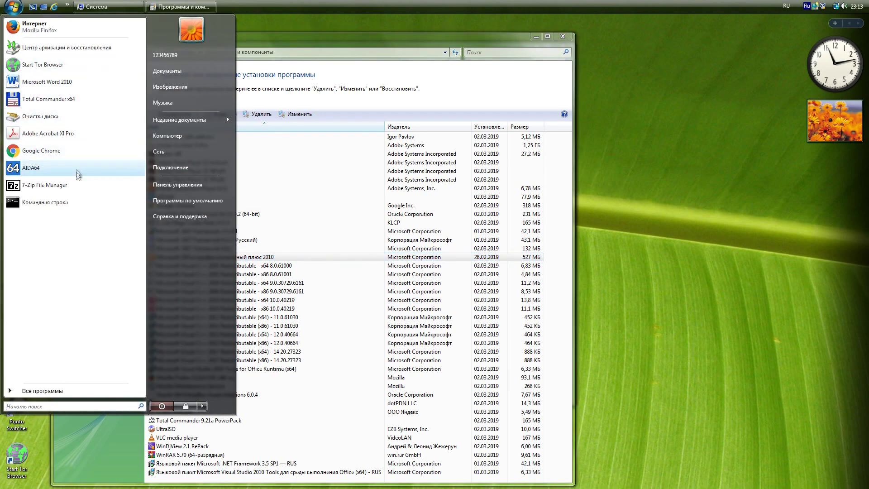
pyautogui.click(47, 82)
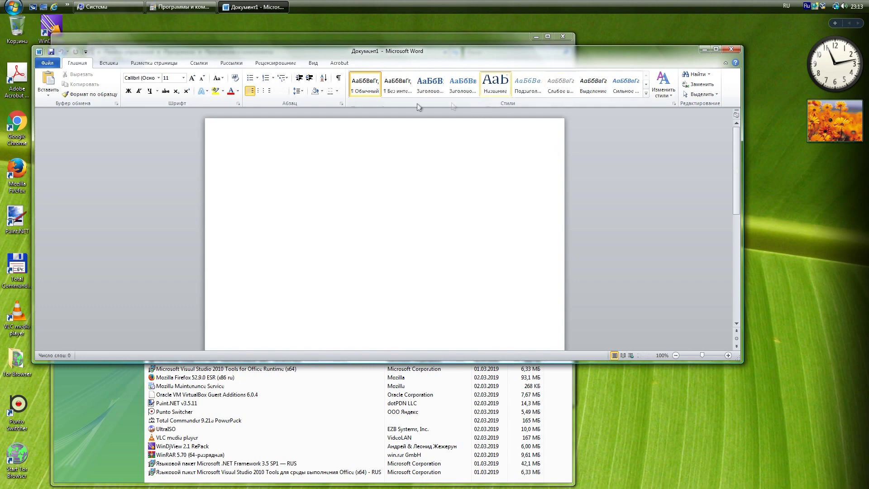
# - Show Word's Help page with version 14.0.7229.5000 and activation status
pyautogui.click(46, 63)
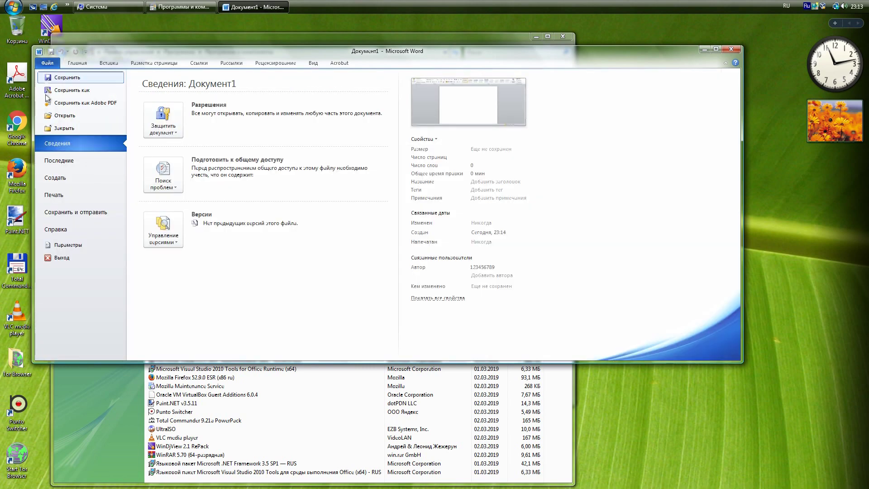
pyautogui.click(86, 229)
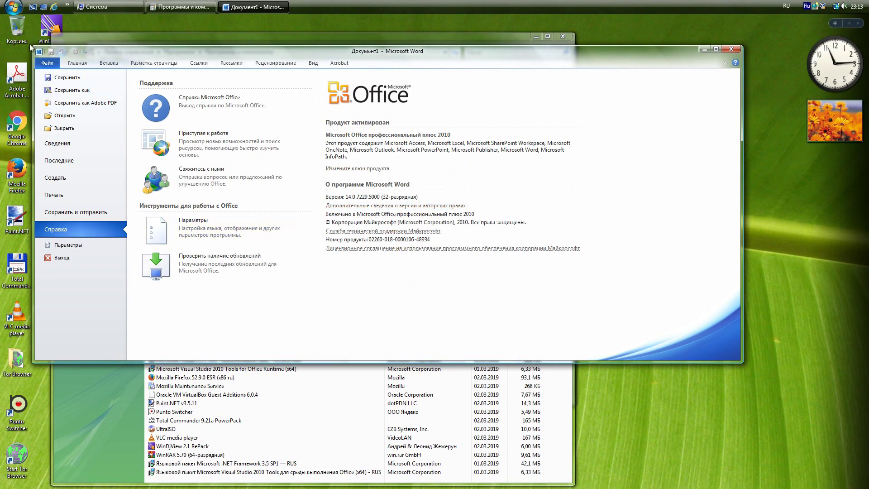
pyautogui.click(16, 8)
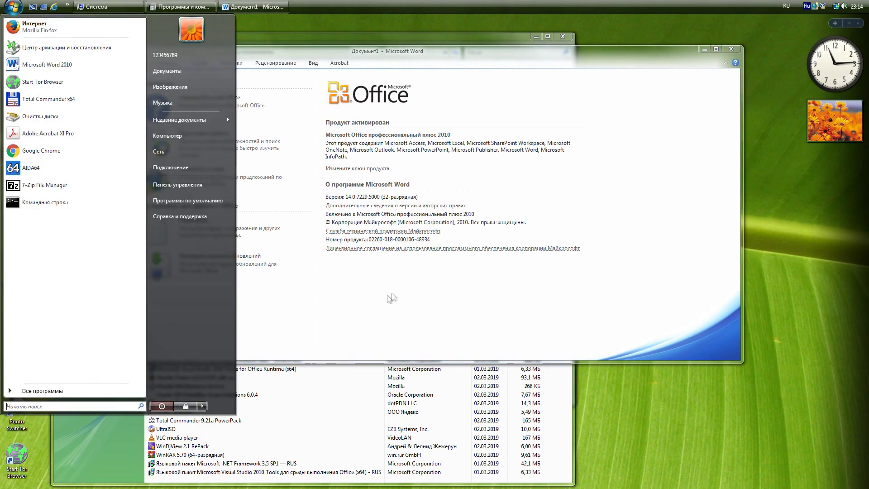
# - Select Mozilla Firefox in the installed-programs list and launch it from quick launch
pyautogui.click(349, 409)
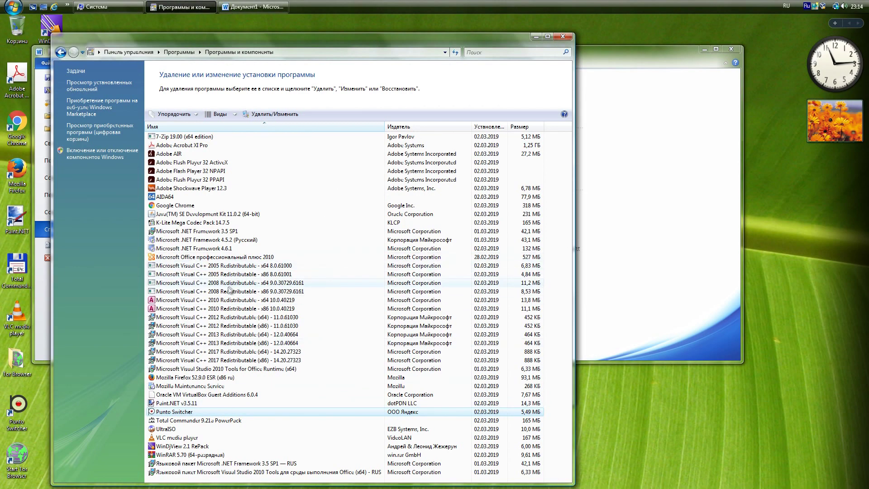
pyautogui.click(210, 379)
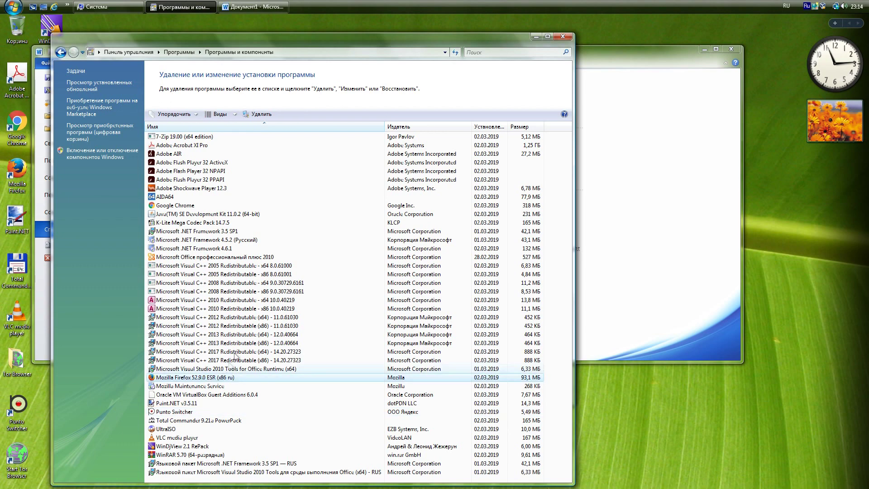
pyautogui.click(69, 7)
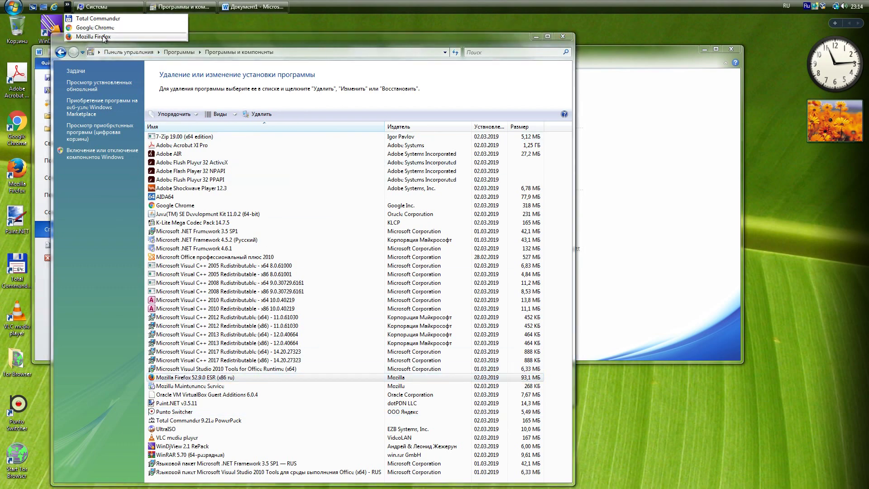
pyautogui.click(203, 64)
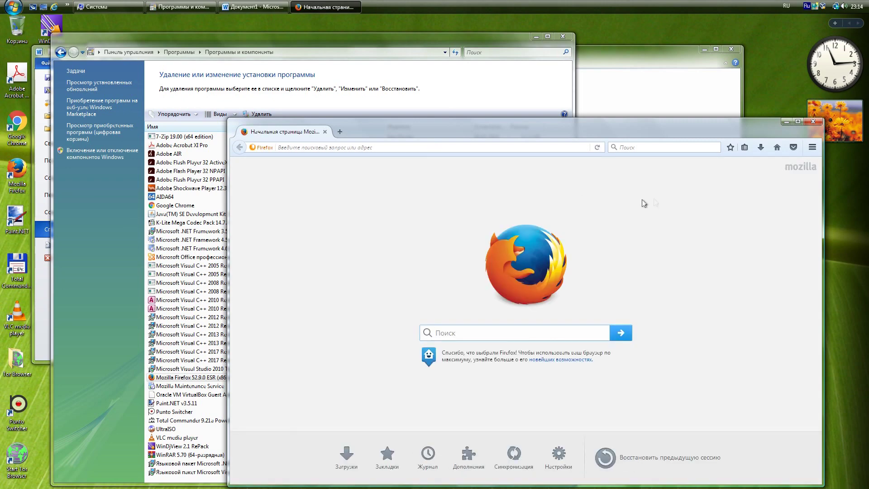
# - Check About Firefox (ESR 52.9.0, 32-bit), close it, and open Task Manager from the taskbar
pyautogui.click(813, 148)
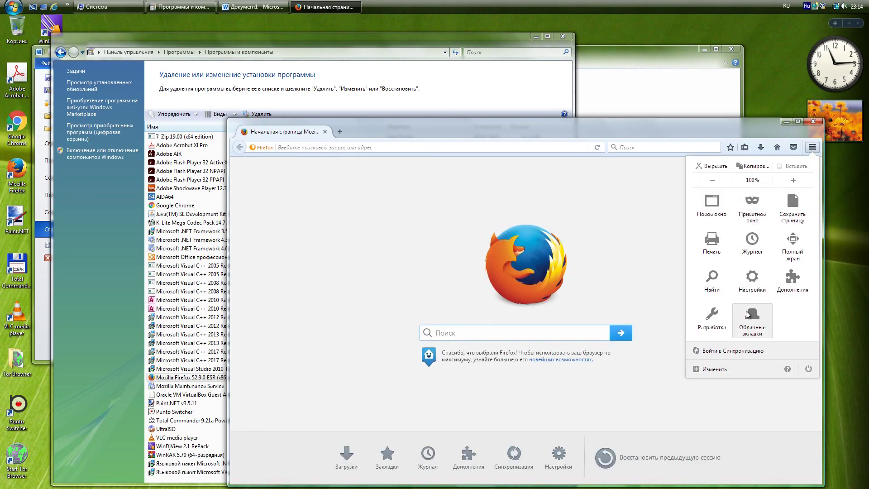
pyautogui.click(787, 370)
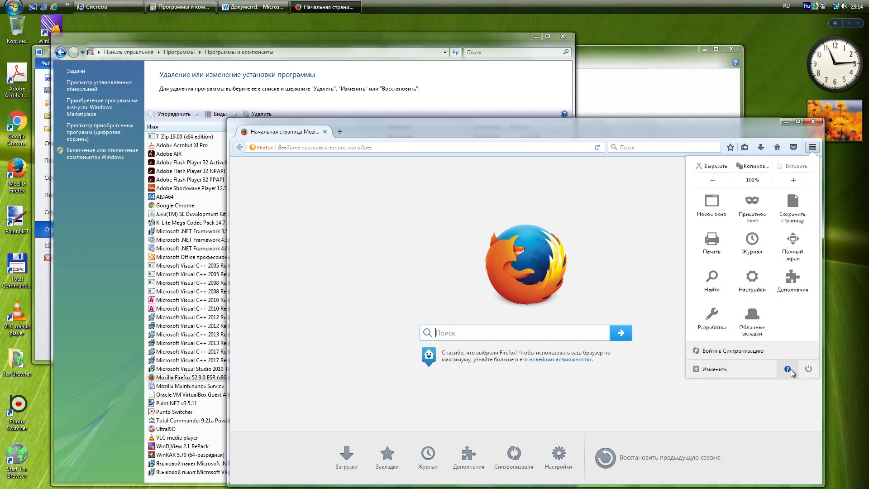
pyautogui.click(727, 266)
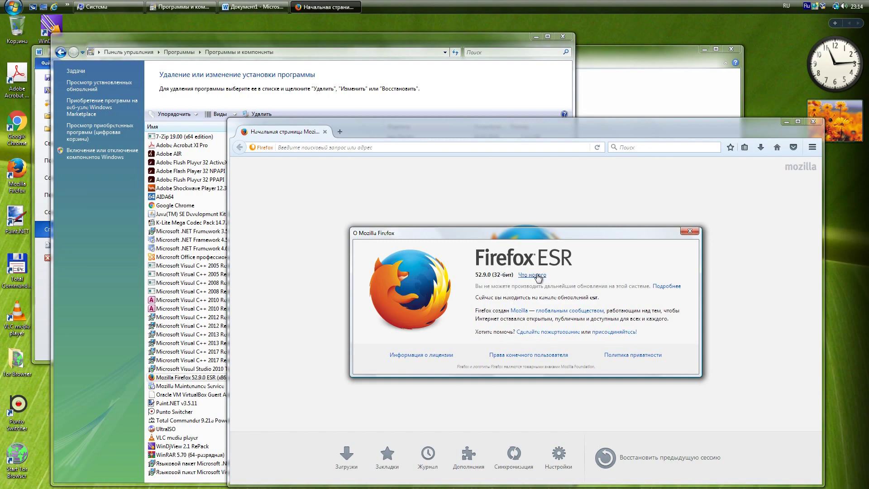
pyautogui.click(690, 231)
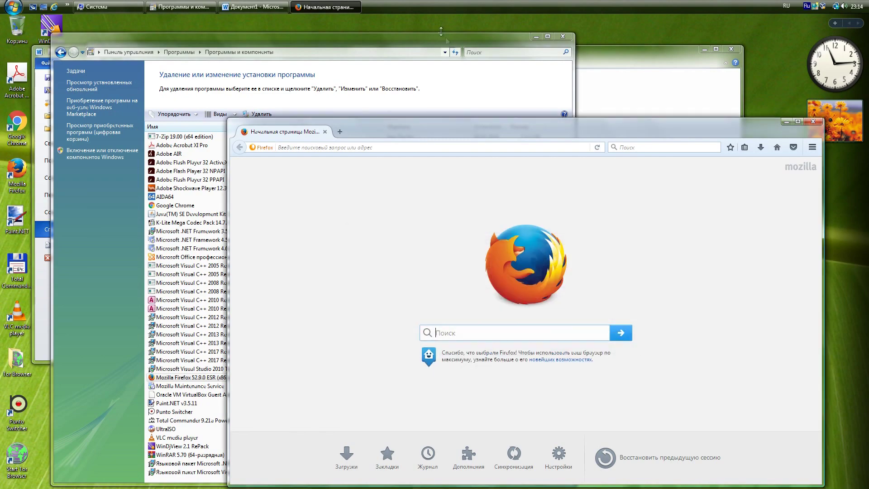
pyautogui.rightClick(433, 8)
pyautogui.click(467, 80)
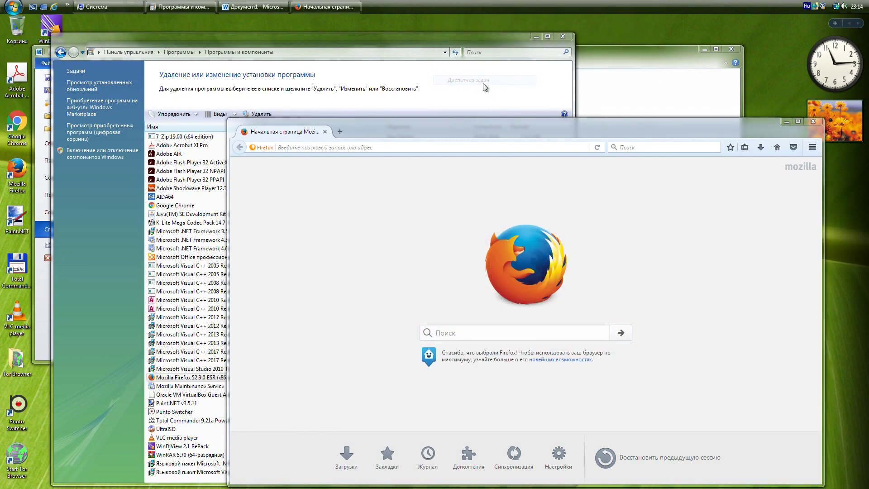
# - View Task Manager's CPU and memory graphs, close it, and bring back the installed-programs list
pyautogui.click(507, 174)
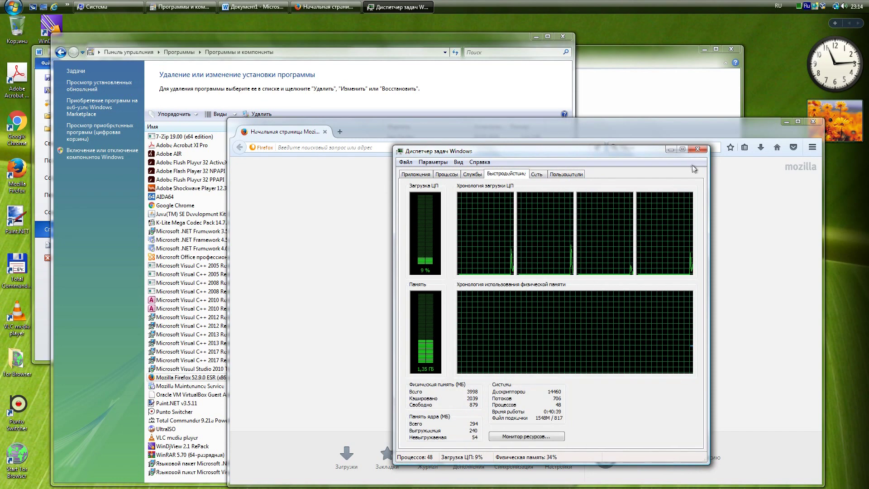
pyautogui.click(698, 149)
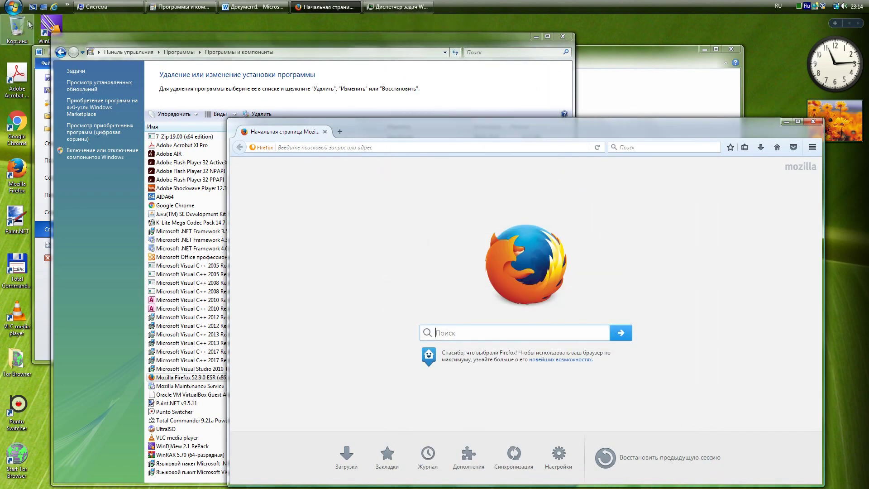
pyautogui.click(22, 9)
pyautogui.click(379, 40)
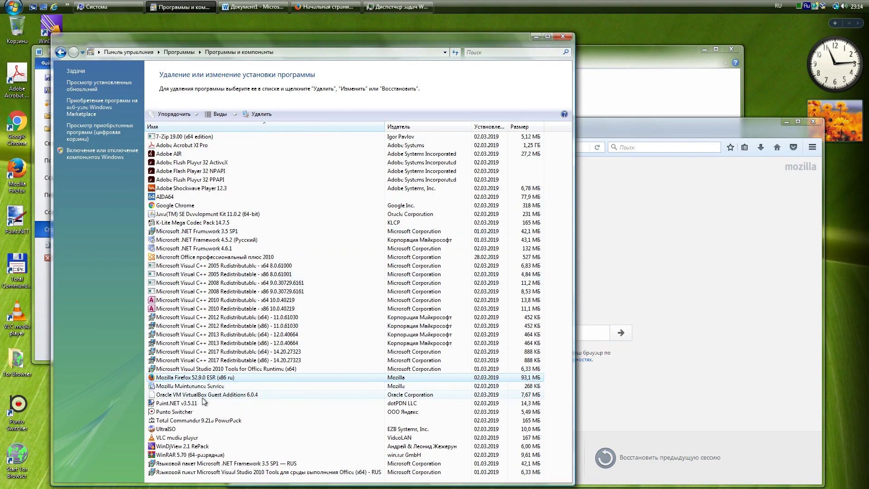
# - Select Paint.NET in the programs list and launch it from its desktop icon
pyautogui.click(204, 403)
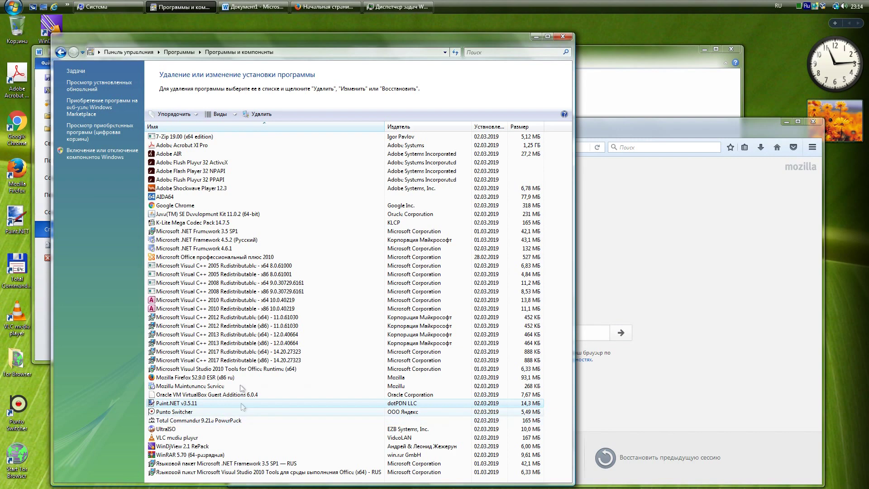
pyautogui.click(14, 7)
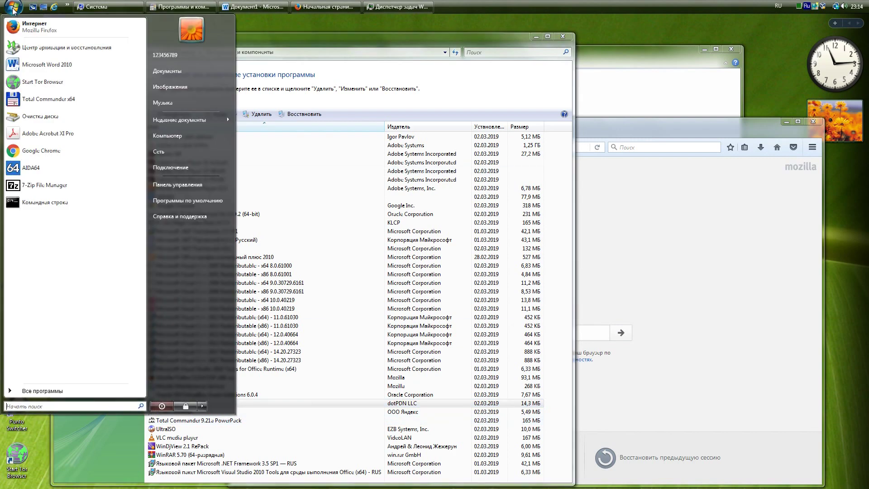
pyautogui.click(38, 446)
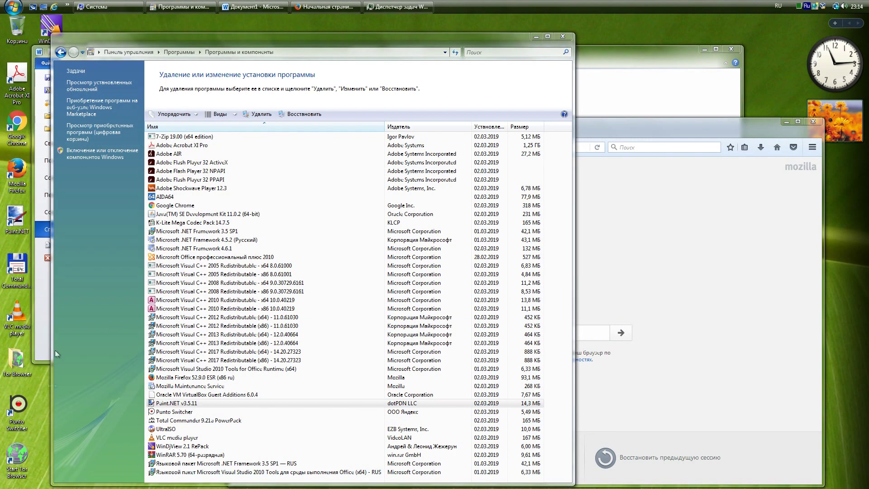
pyautogui.doubleClick(16, 220)
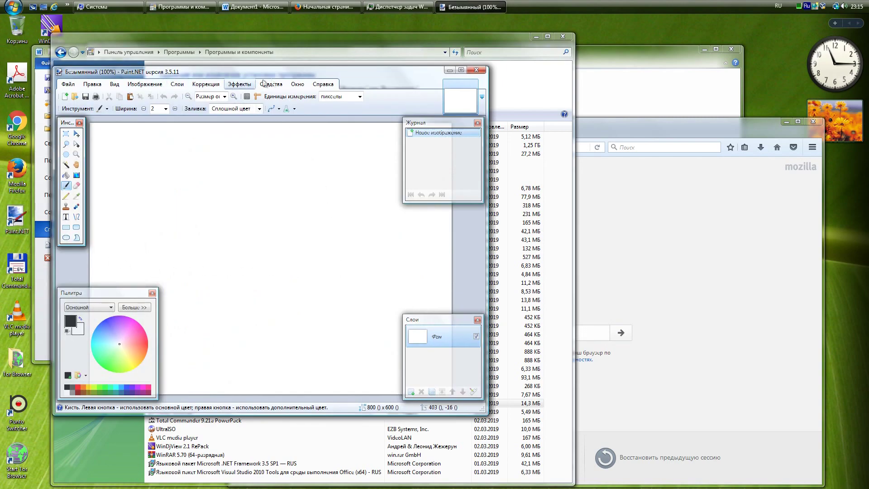
# - Move the Paint.NET window right and view, then close, its About dialog
pyautogui.moveTo(300, 75); pyautogui.dragTo(396, 76)
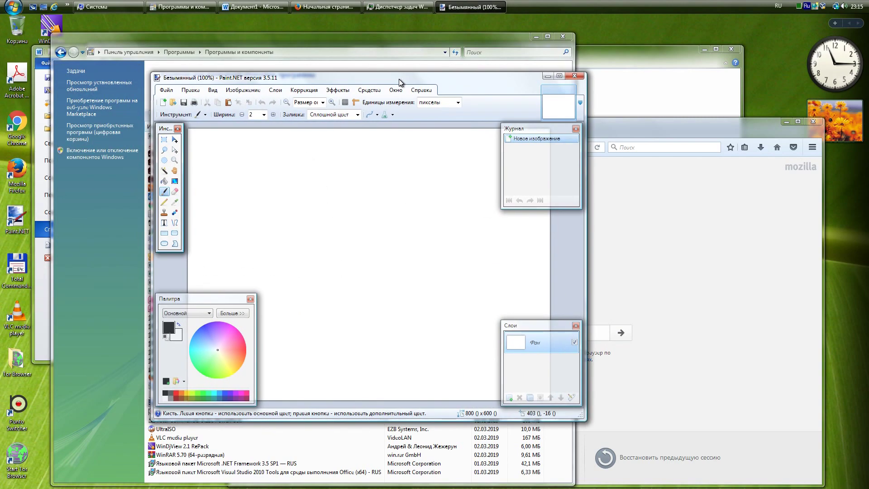
pyautogui.click(413, 86)
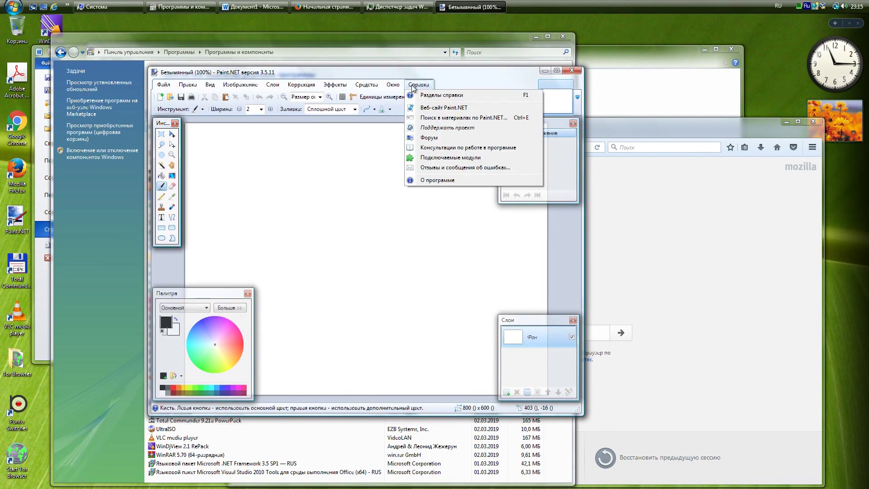
pyautogui.click(447, 181)
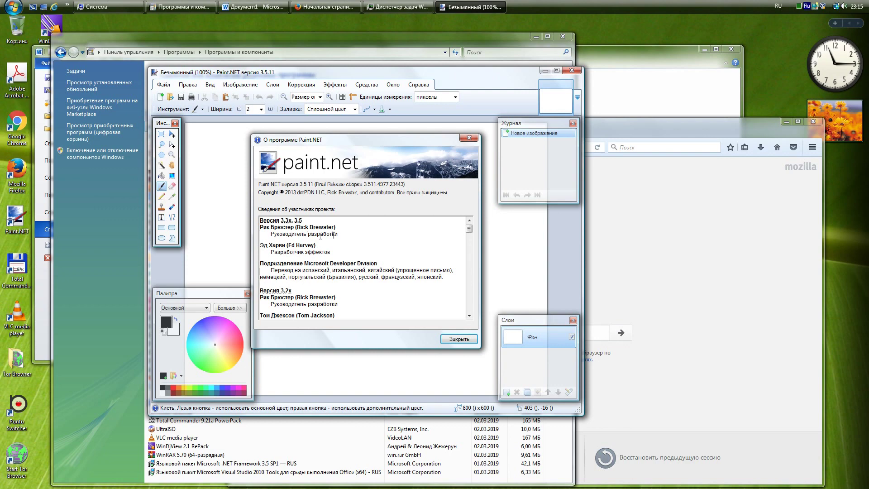
pyautogui.click(464, 340)
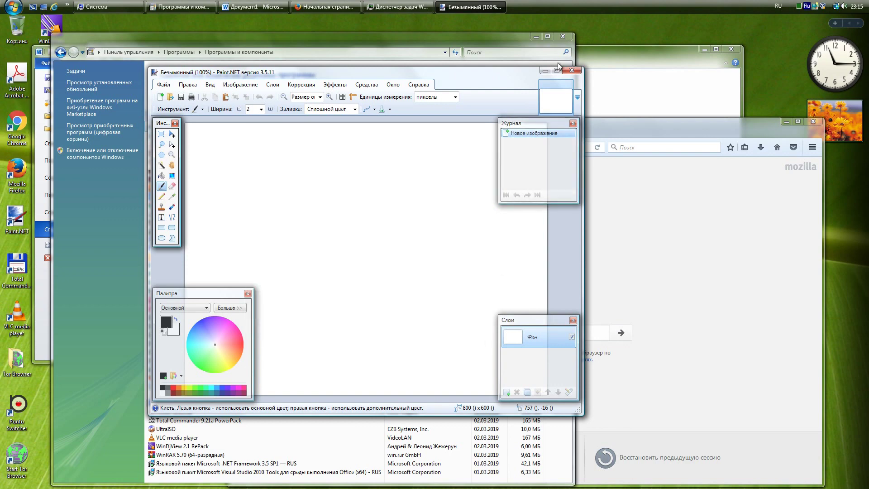
# - Select Total Commander in the installed-programs list and launch it from quick launch
pyautogui.click(13, 7)
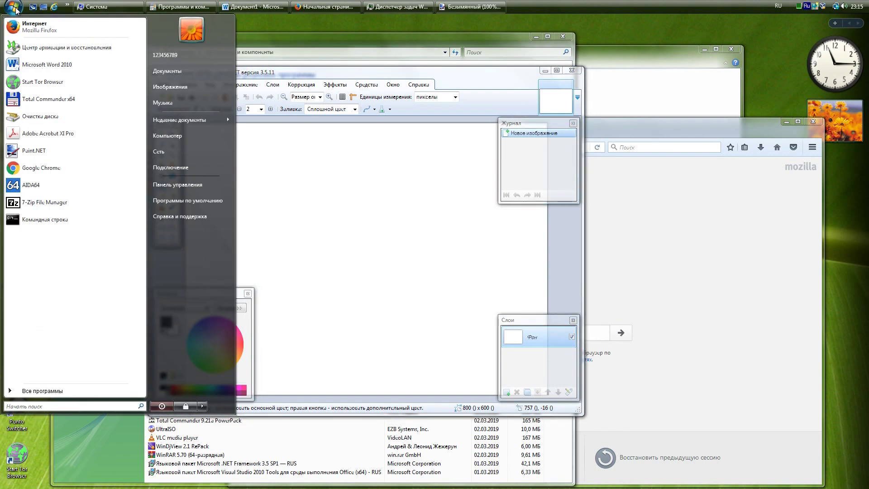
pyautogui.click(204, 420)
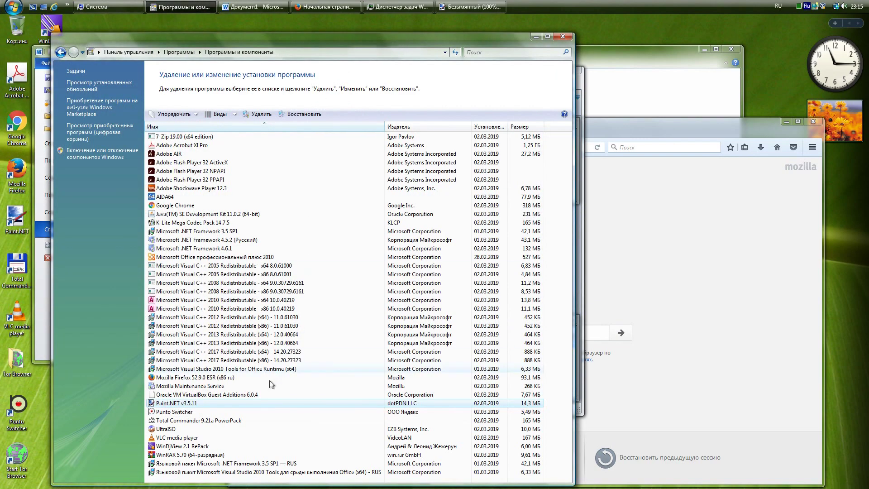
pyautogui.click(202, 421)
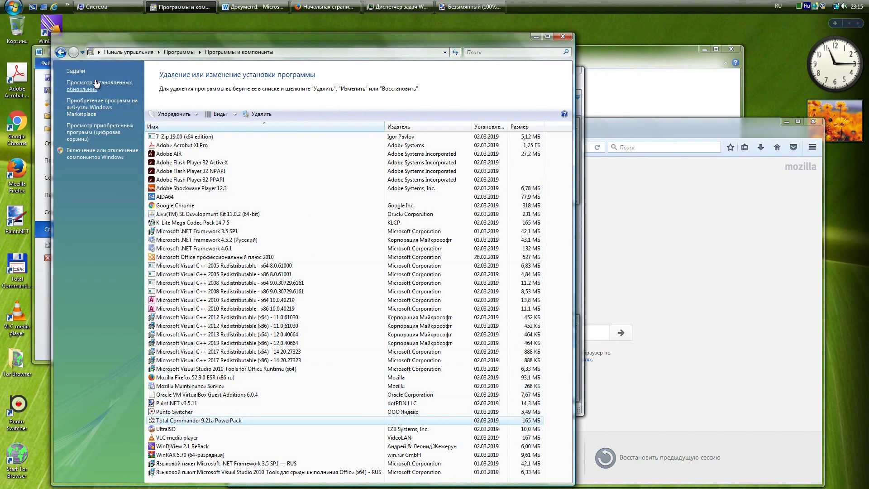
pyautogui.click(67, 6)
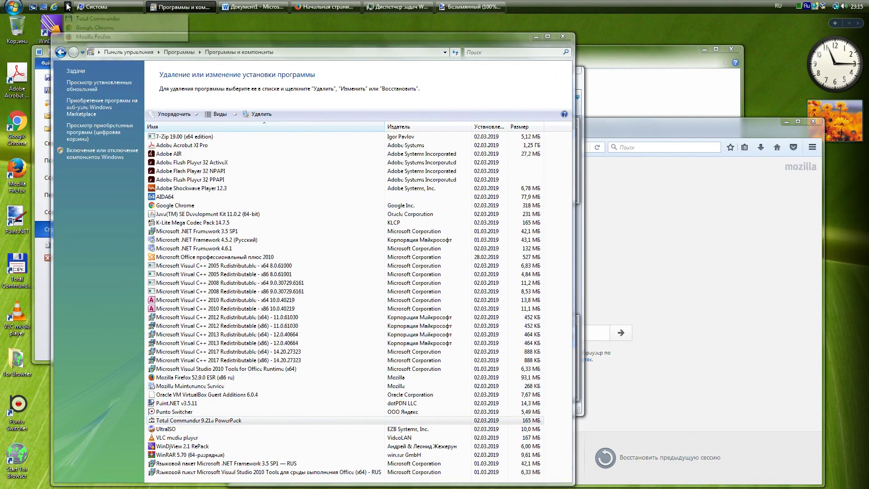
pyautogui.click(94, 19)
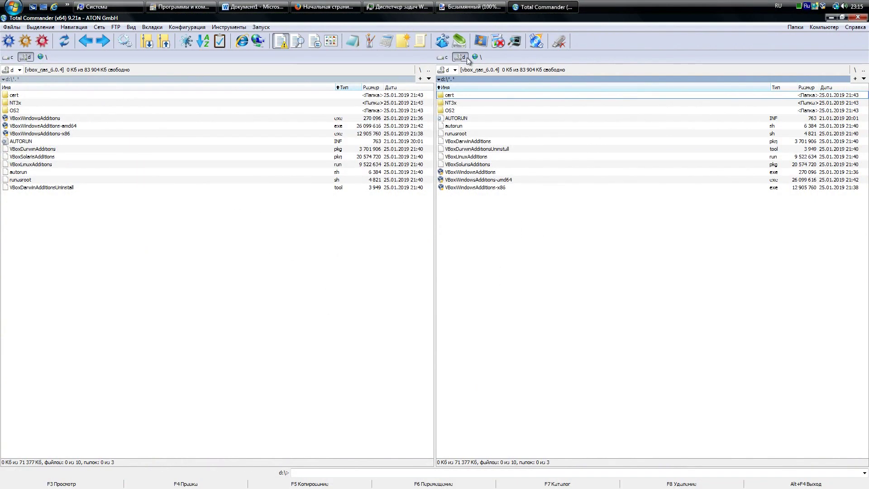
# - Show drive C in both Total Commander panels, check Wise Registry Cleaner's optimization items, and close both
pyautogui.click(443, 57)
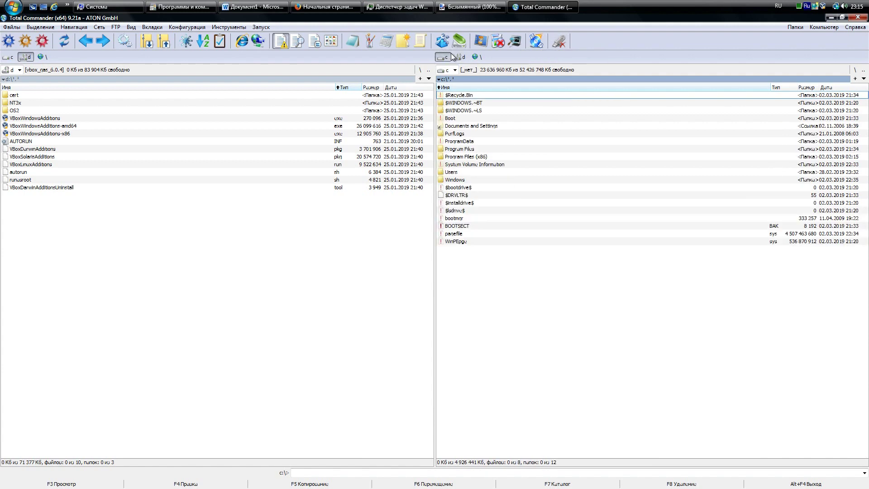
pyautogui.click(9, 57)
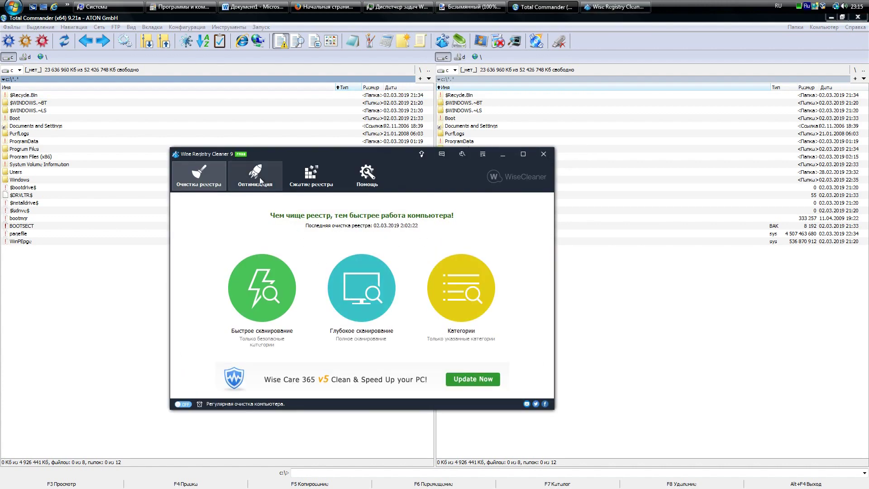
pyautogui.click(260, 181)
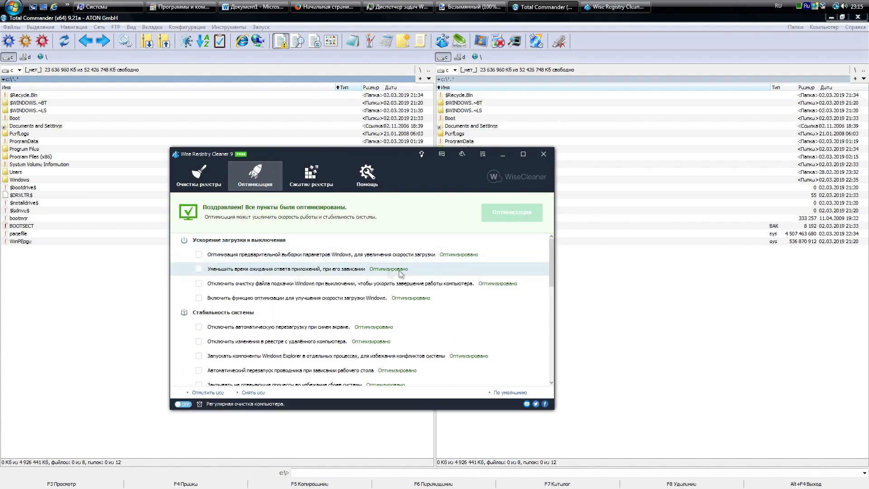
pyautogui.click(544, 154)
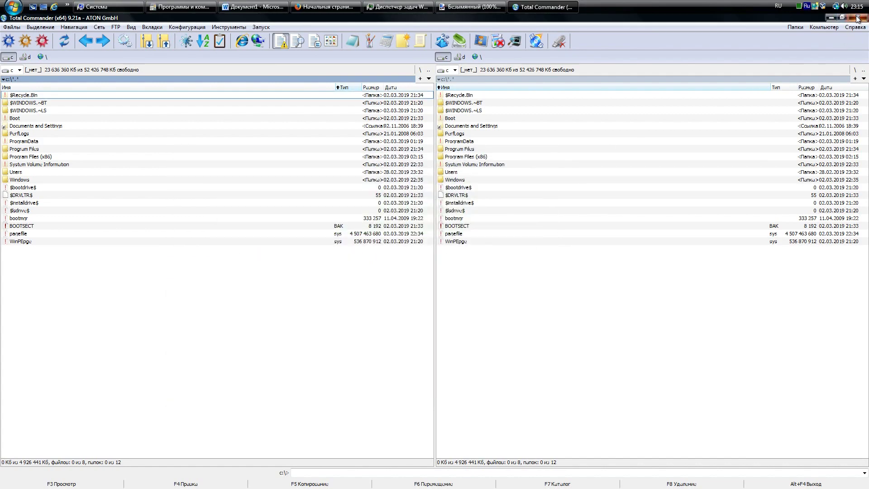
pyautogui.click(858, 18)
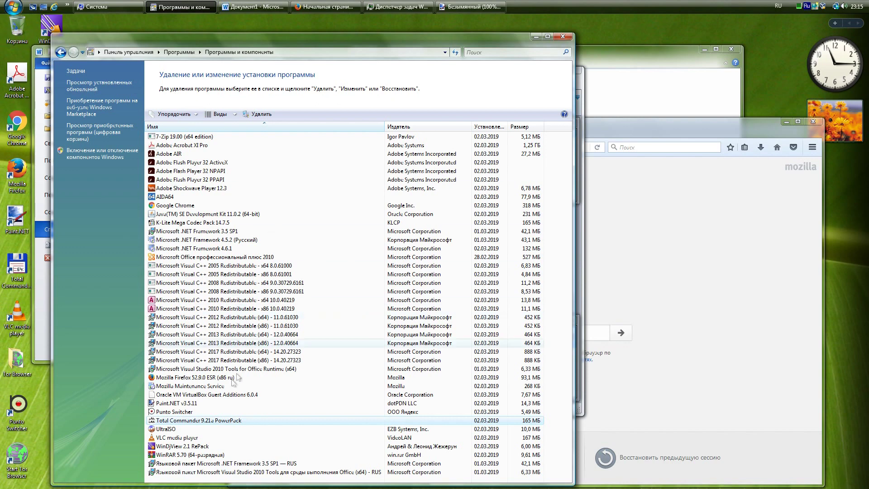
# - Select UltraISO in the programs list and launch it from the All Programs UltraISO folder
pyautogui.click(188, 430)
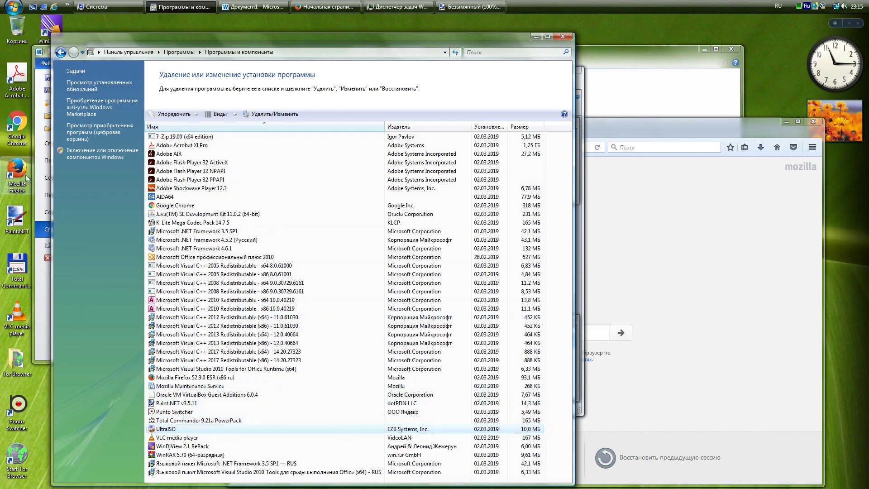
pyautogui.click(15, 6)
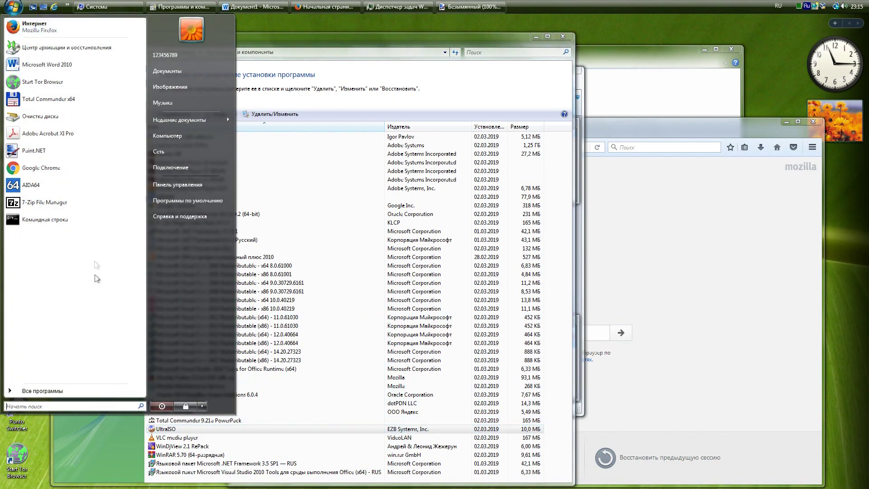
pyautogui.click(52, 391)
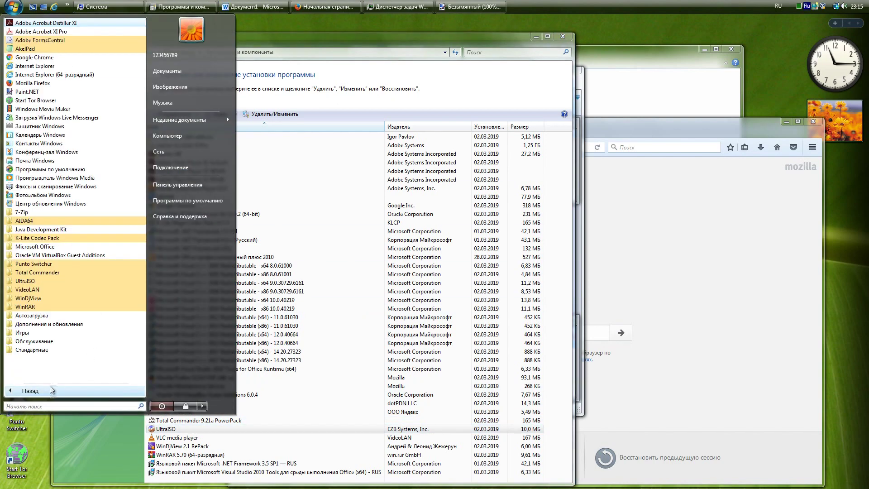
pyautogui.click(32, 281)
pyautogui.click(43, 291)
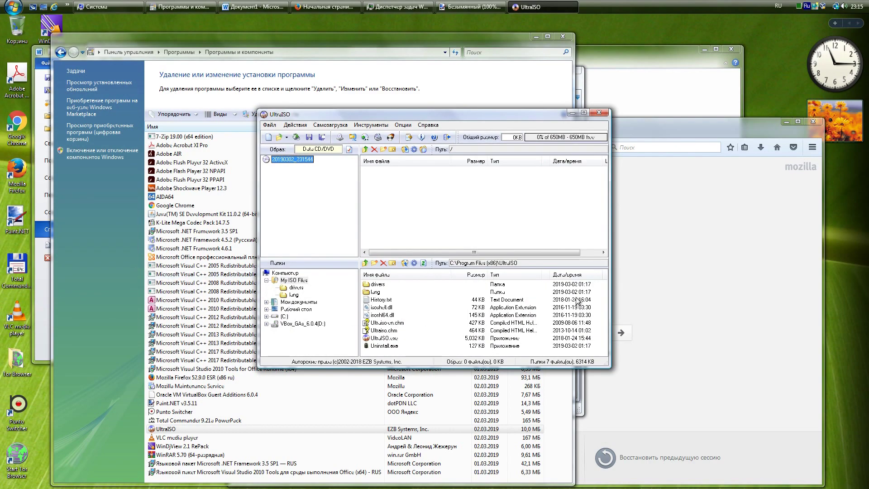
# - Check UltraISO's About box (Premium Edition 9.7.1.3519), then close UltraISO
pyautogui.click(429, 125)
pyautogui.click(440, 164)
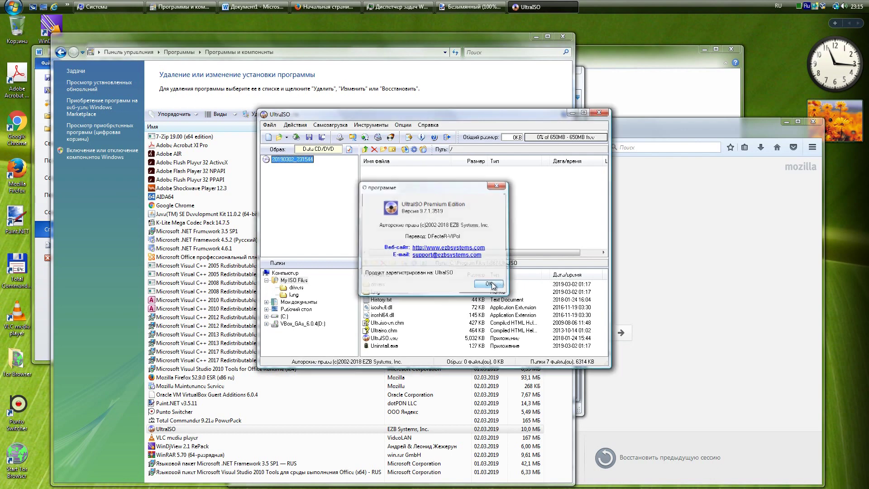
pyautogui.click(488, 284)
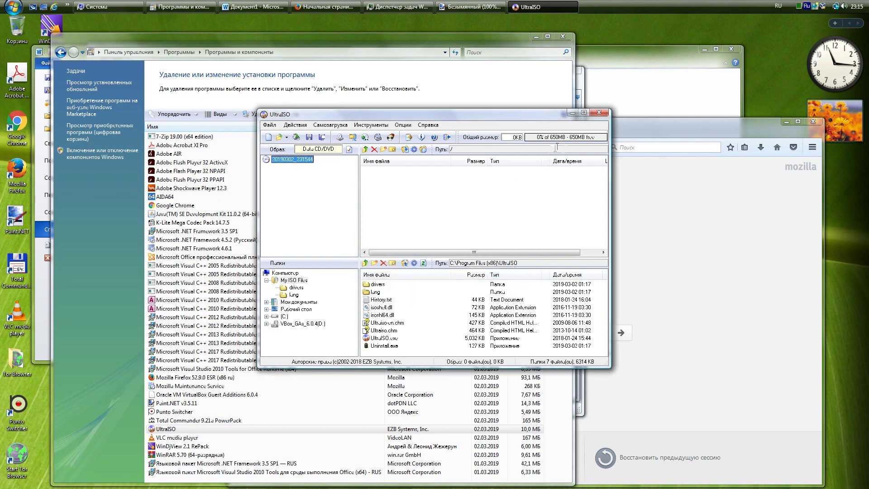
pyautogui.click(599, 112)
# - Launch VLC media player from Start > All Programs > VideoLAN
pyautogui.click(18, 7)
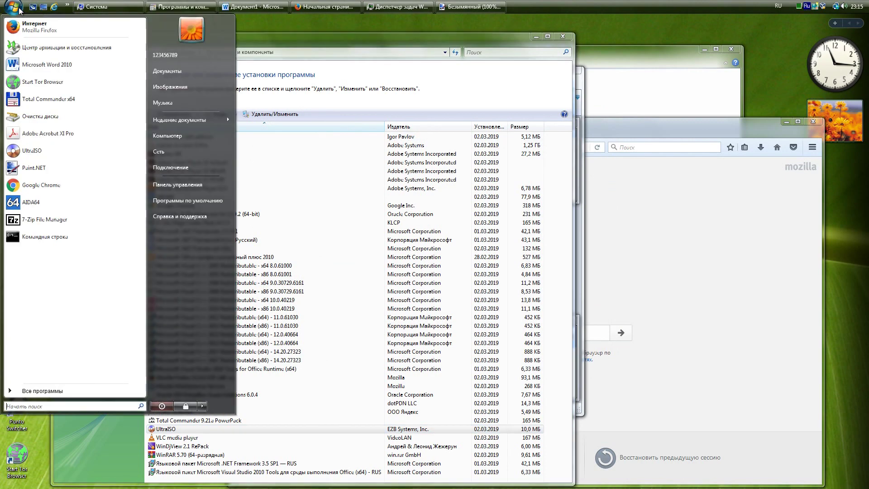
pyautogui.click(302, 385)
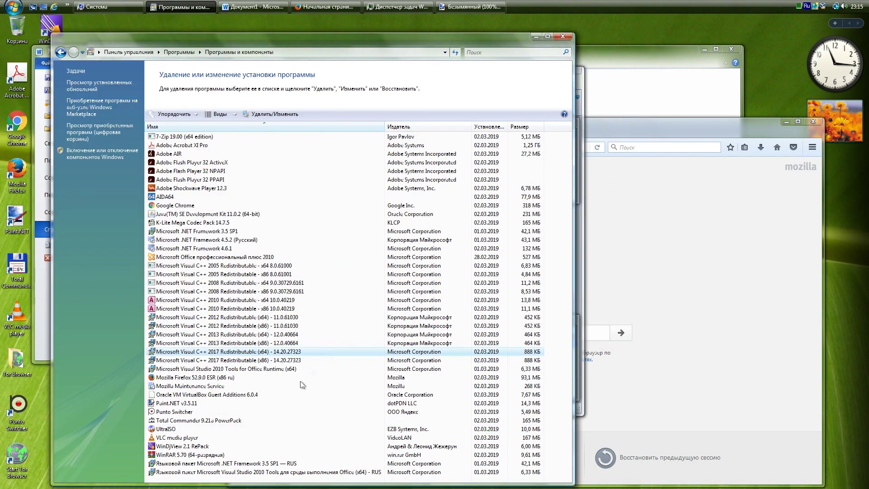
pyautogui.click(18, 7)
pyautogui.click(58, 389)
pyautogui.click(58, 390)
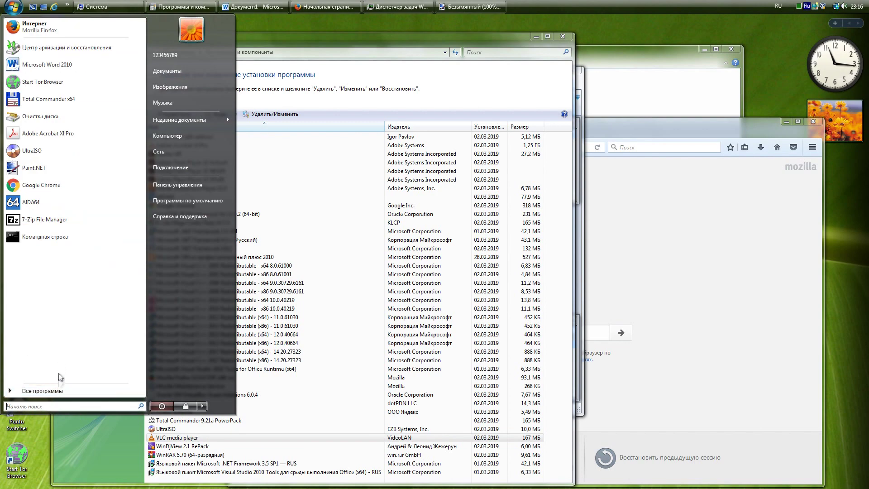
pyautogui.click(62, 392)
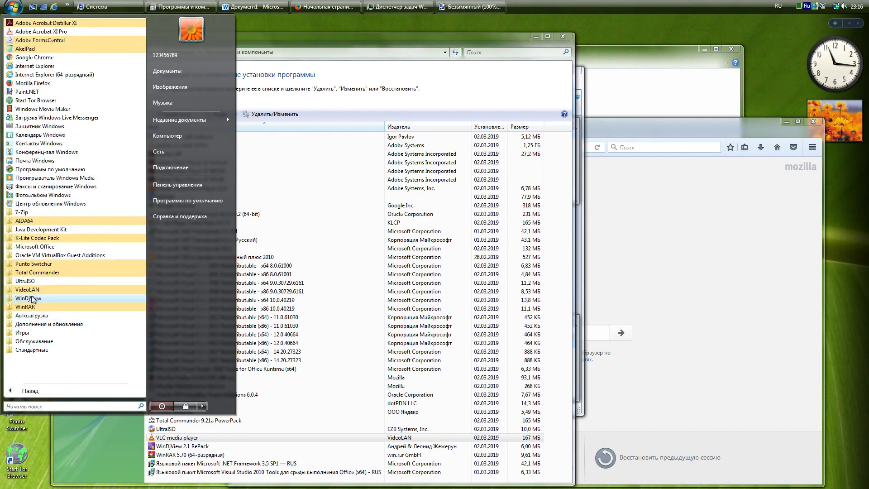
pyautogui.click(45, 290)
pyautogui.click(45, 323)
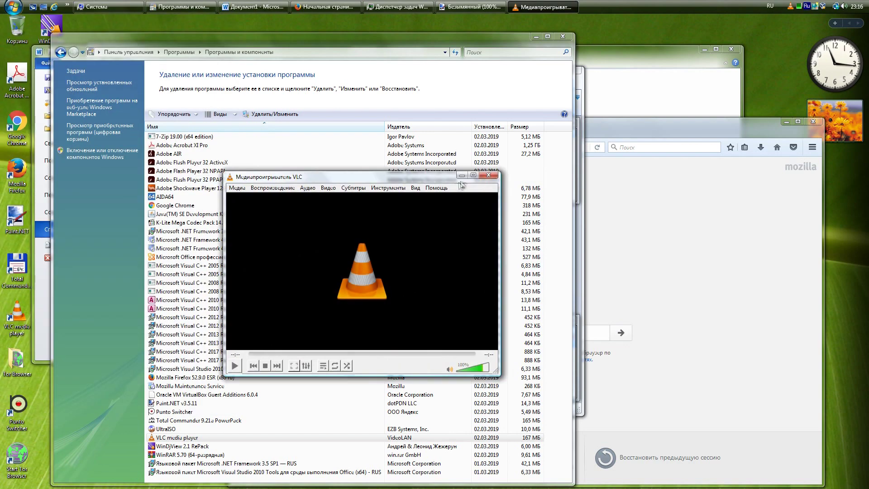
# - Check VLC's About window (version 3.0.6 Vetinari), then close it and VLC
pyautogui.click(429, 188)
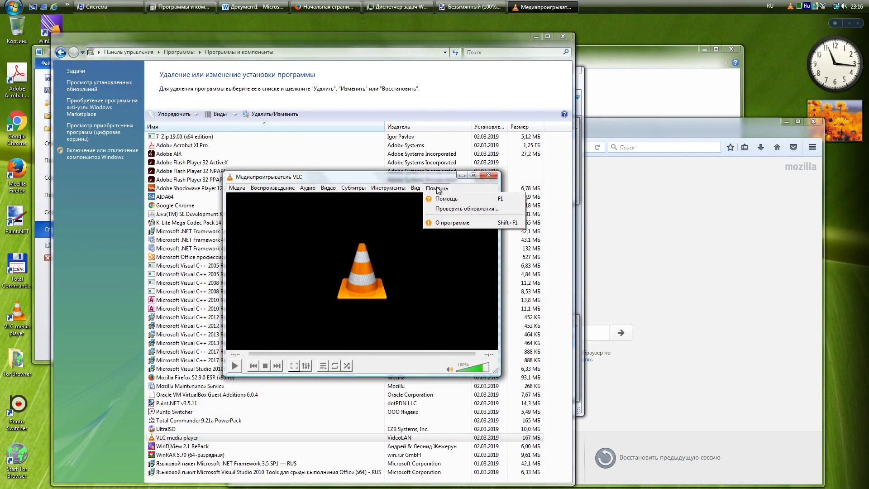
pyautogui.click(457, 223)
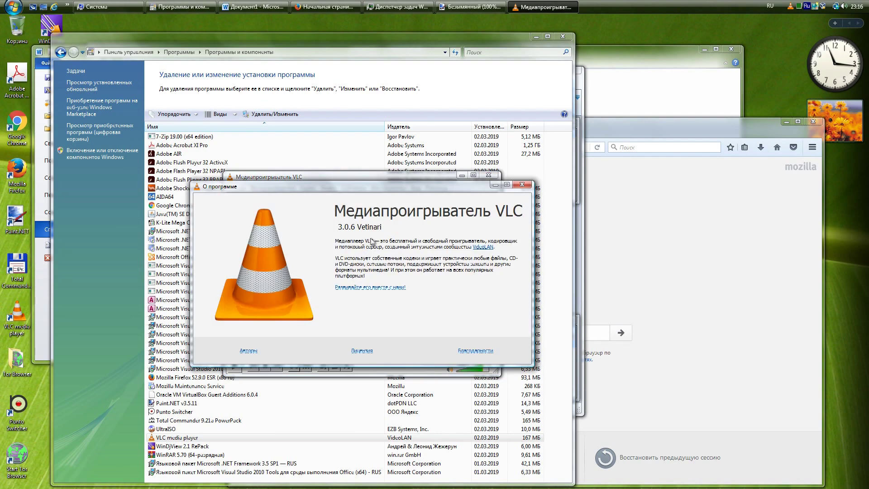
pyautogui.click(522, 185)
pyautogui.click(494, 178)
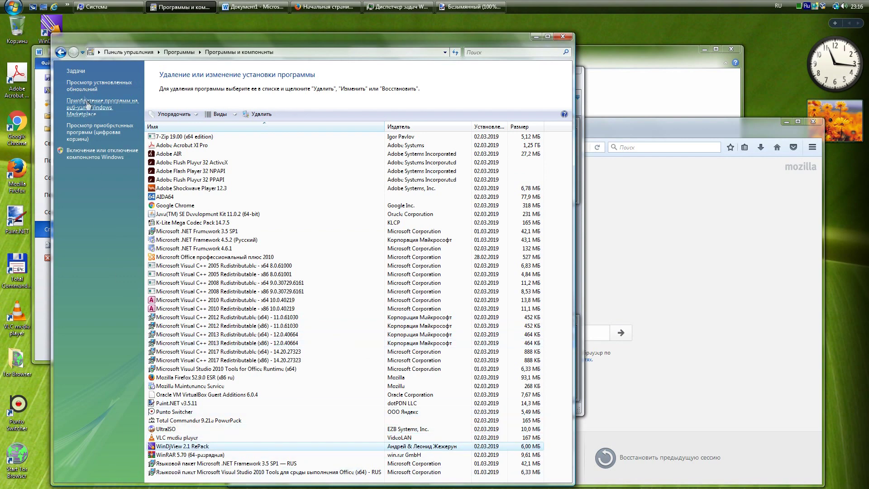
# - Launch WinDjView, confirm version 2.1 in its About box, then close WinDjView
pyautogui.doubleClick(51, 24)
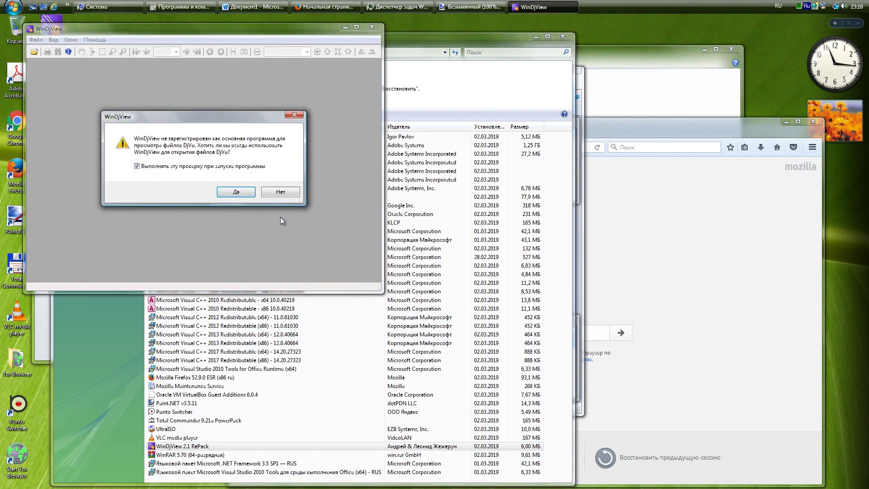
pyautogui.click(240, 193)
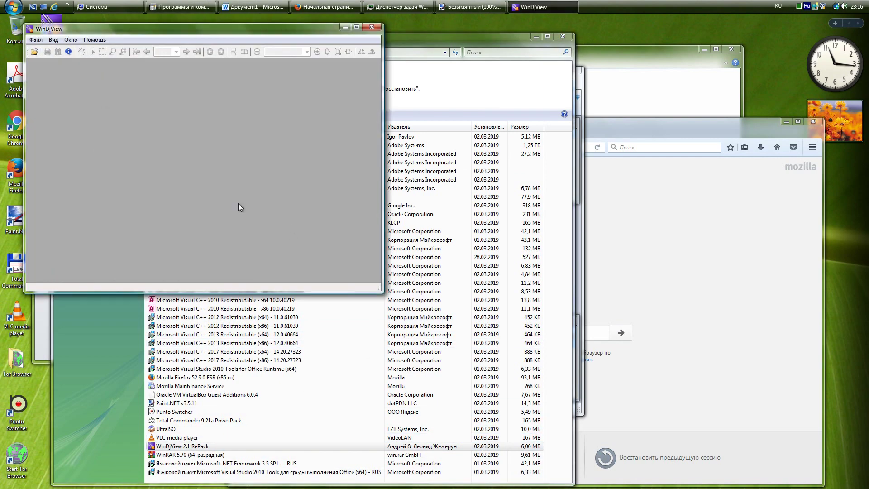
pyautogui.click(95, 39)
pyautogui.click(119, 60)
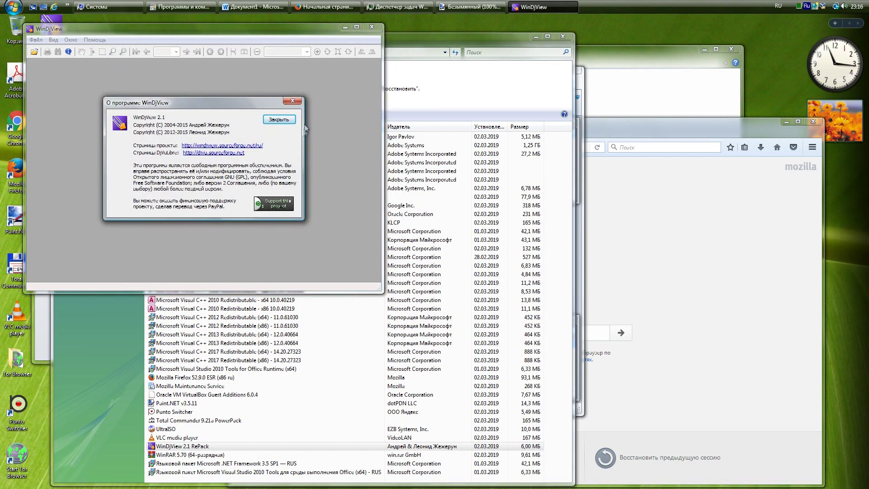
pyautogui.click(293, 101)
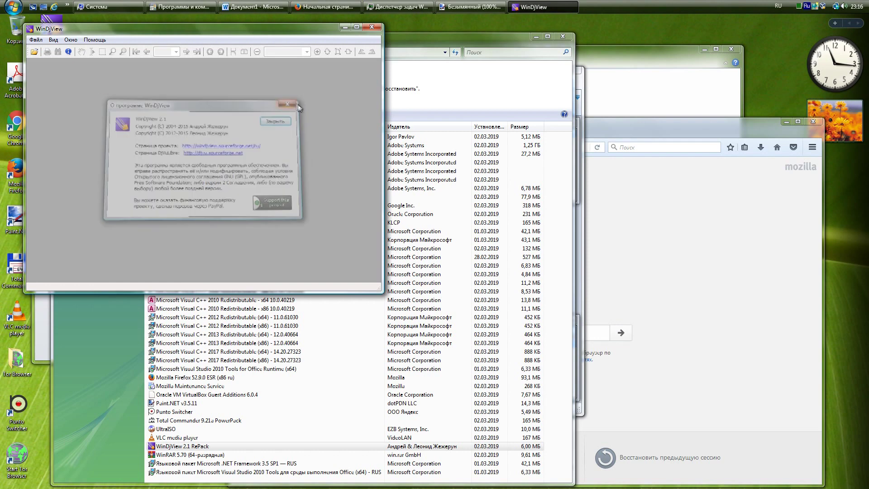
pyautogui.click(373, 27)
pyautogui.click(14, 7)
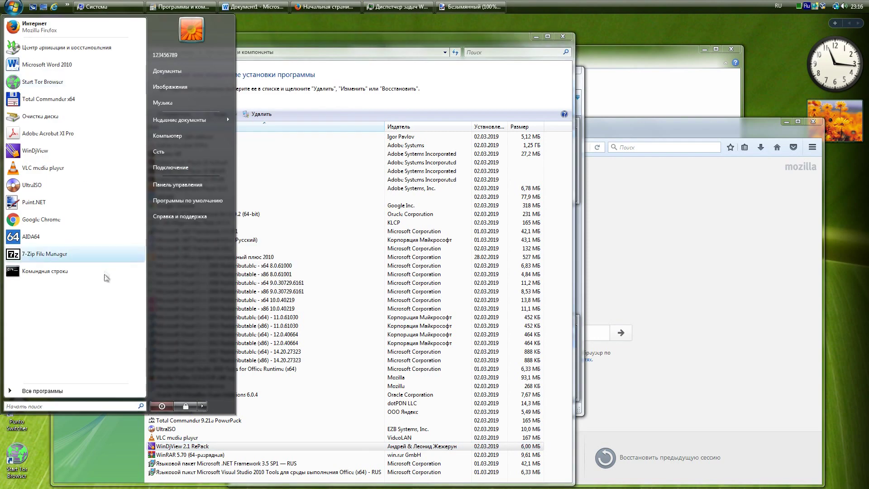
# - Launch WinRAR from All Programs and view its About box showing version 5.70
pyautogui.click(64, 390)
pyautogui.click(38, 307)
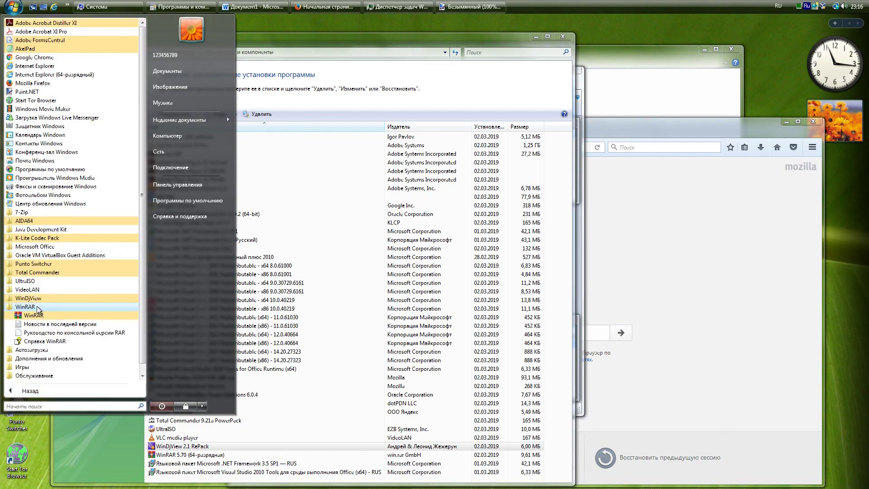
pyautogui.click(54, 332)
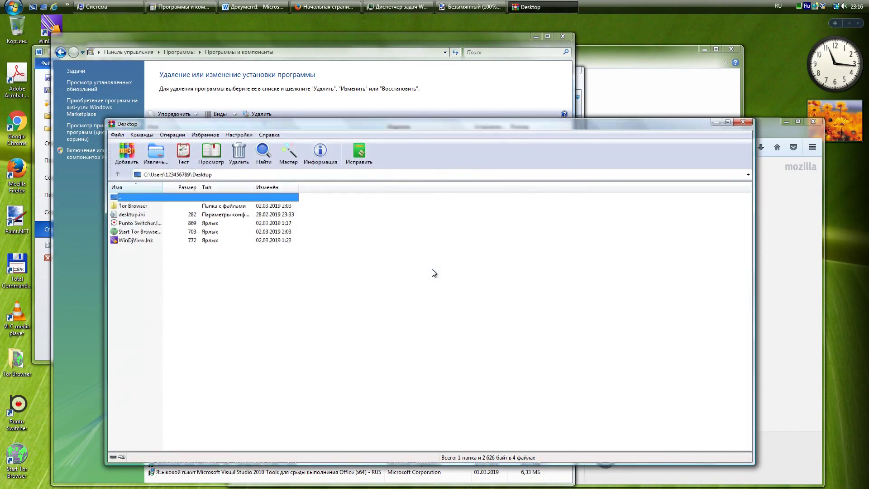
pyautogui.click(269, 135)
pyautogui.click(290, 172)
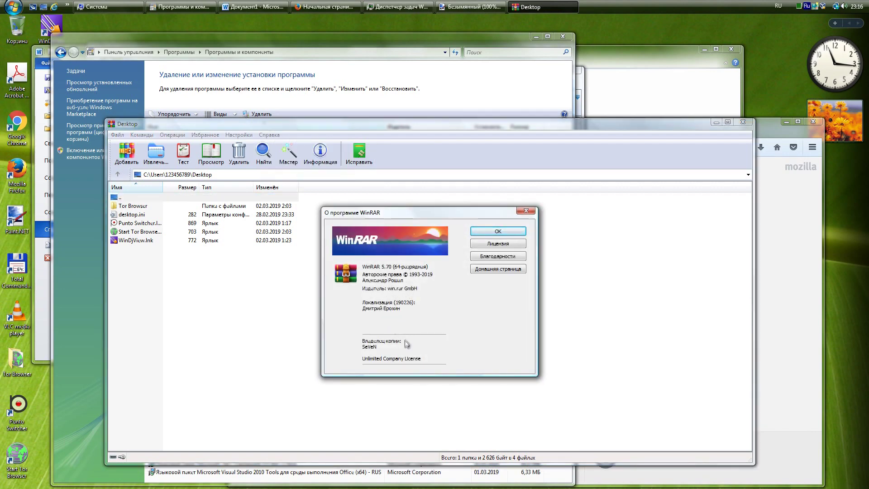
pyautogui.click(526, 211)
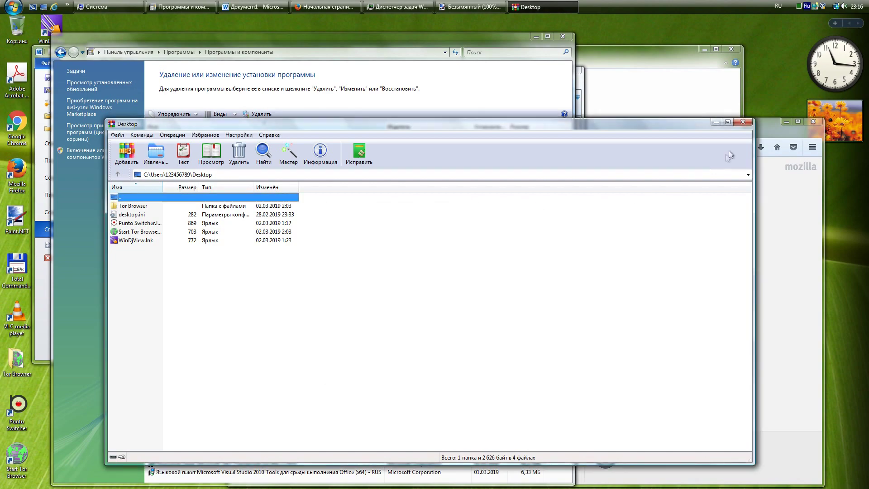
# - Close WinRAR and open Control Panel's list of installed updates
pyautogui.click(741, 122)
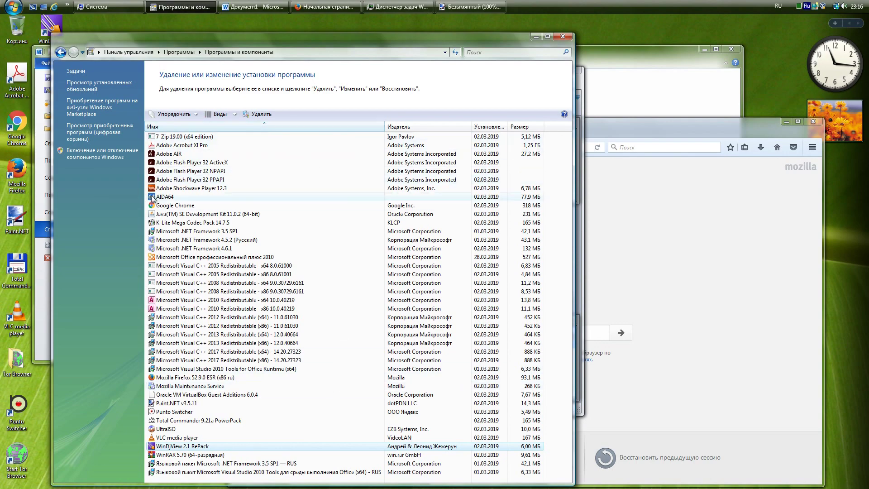
pyautogui.click(93, 86)
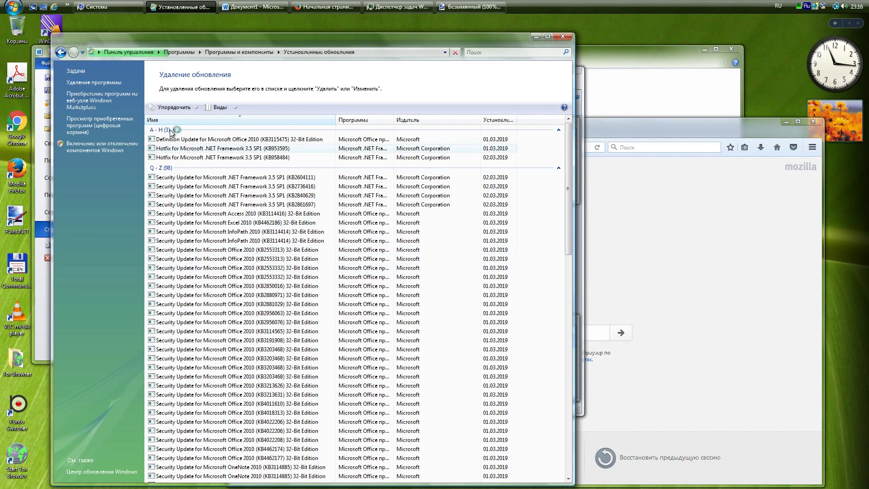
pyautogui.click(246, 240)
pyautogui.scroll(-6, 287, 278)
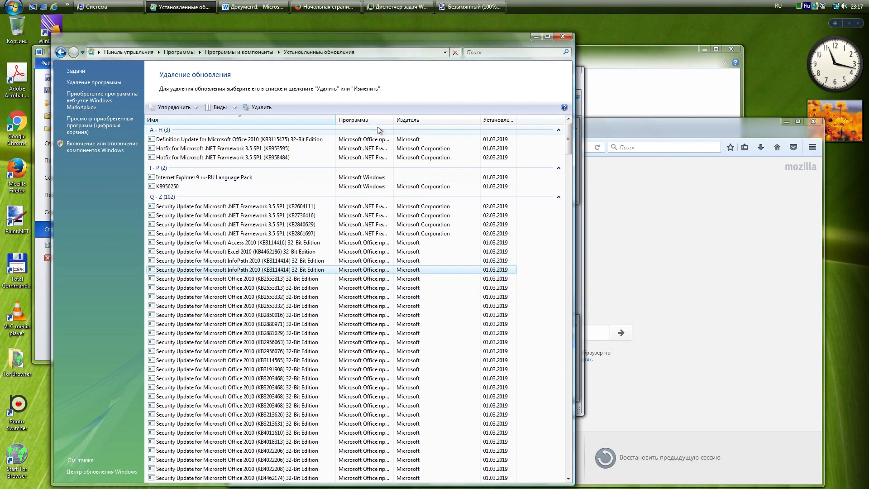
# - Group the installed updates by the Программа column and page through the list
pyautogui.click(353, 120)
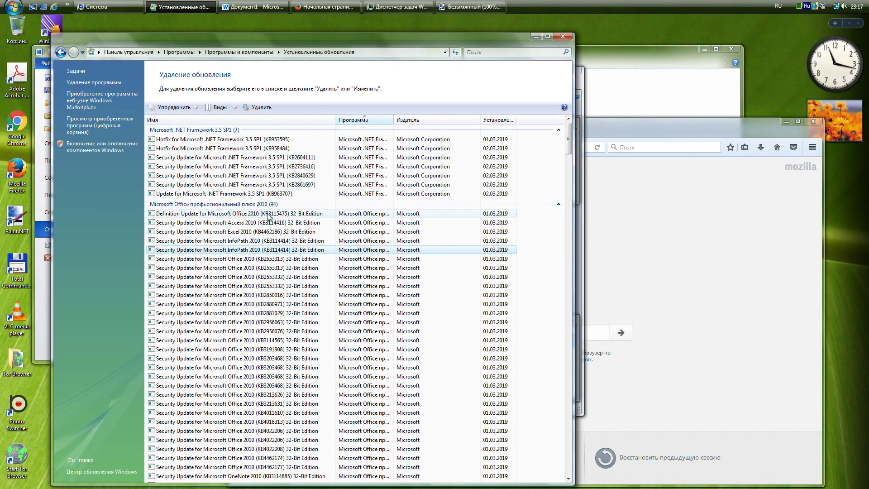
pyautogui.click(567, 398)
pyautogui.click(568, 395)
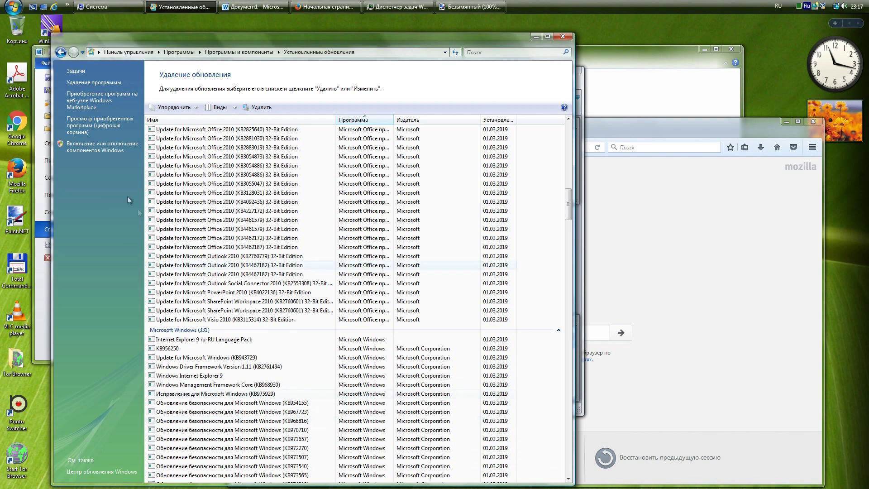
pyautogui.click(53, 7)
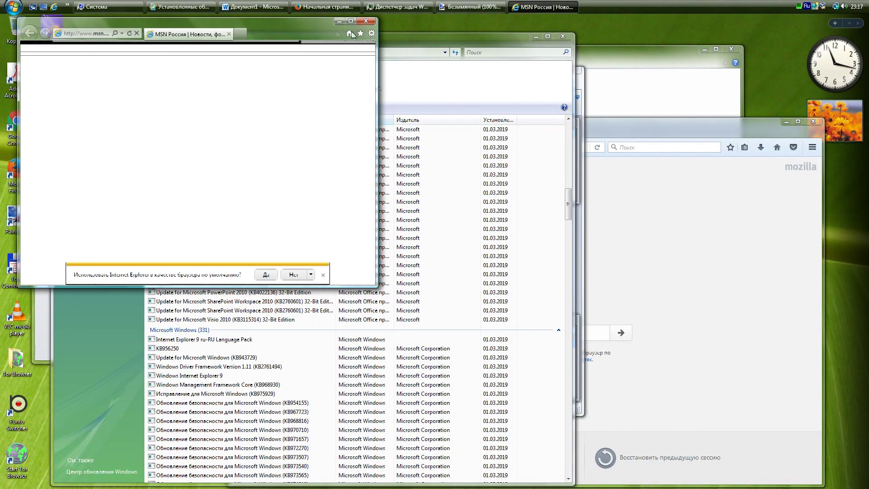
# - Move Internet Explorer aside, decline the default-browser offer, and review then close the crash report
pyautogui.moveTo(270, 23); pyautogui.dragTo(664, 97)
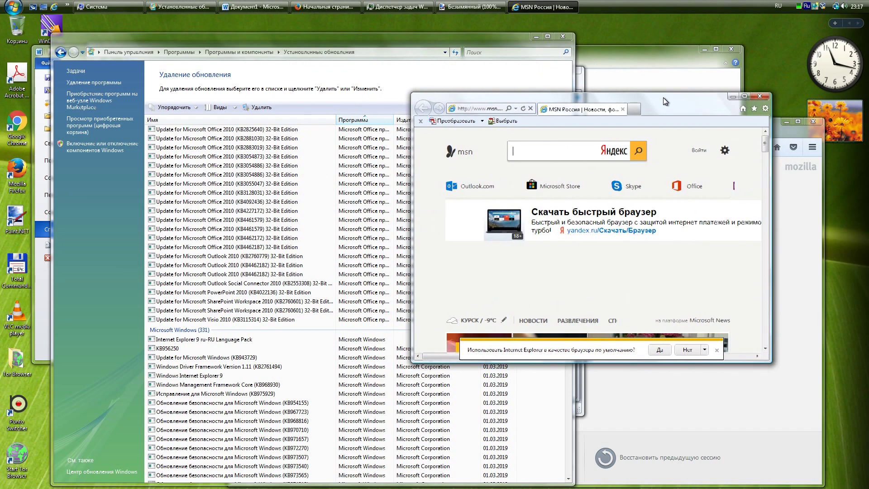
pyautogui.click(687, 349)
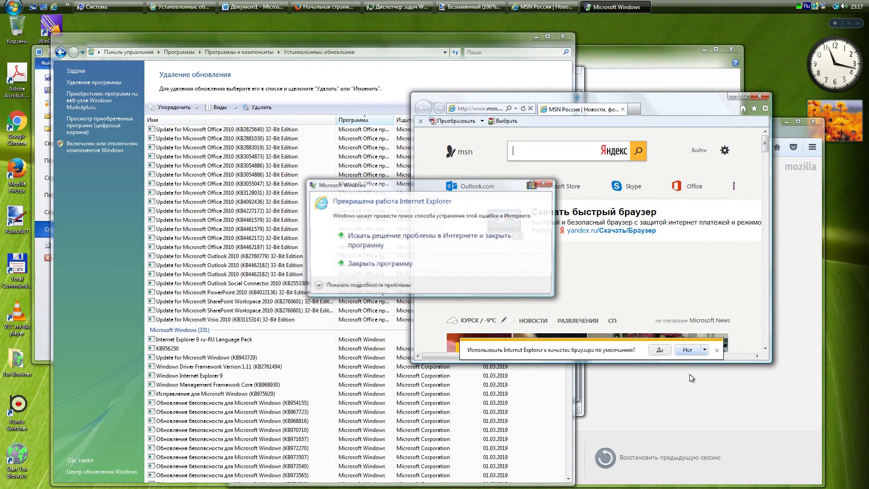
pyautogui.click(434, 262)
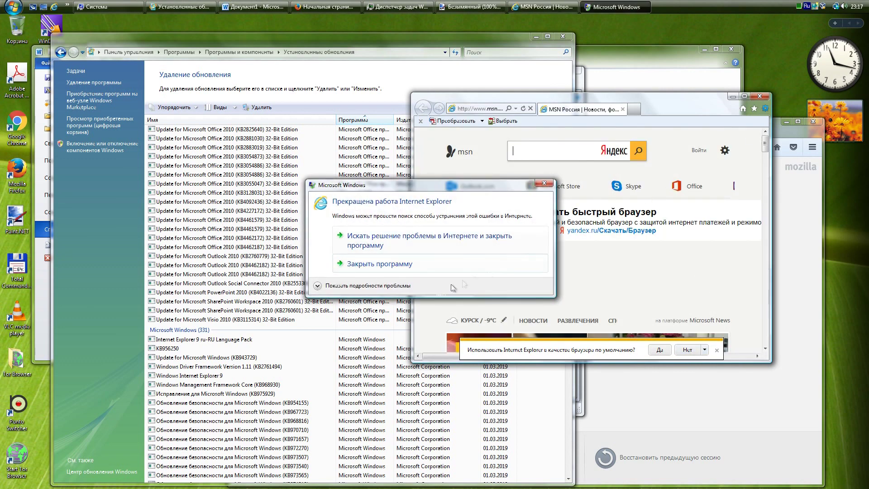
pyautogui.click(389, 285)
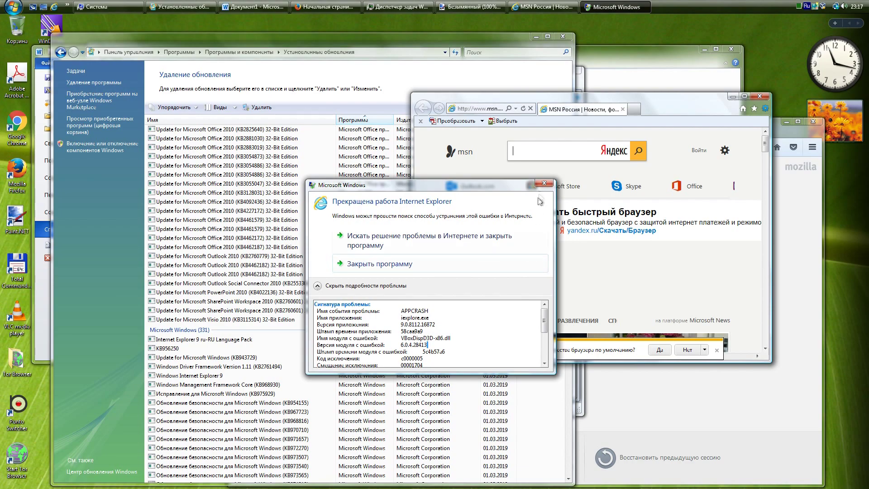
pyautogui.click(545, 182)
# - Maximize Internet Explorer, decline the default-browser bar via Нет, and dismiss the tab-reopened notice
pyautogui.click(746, 96)
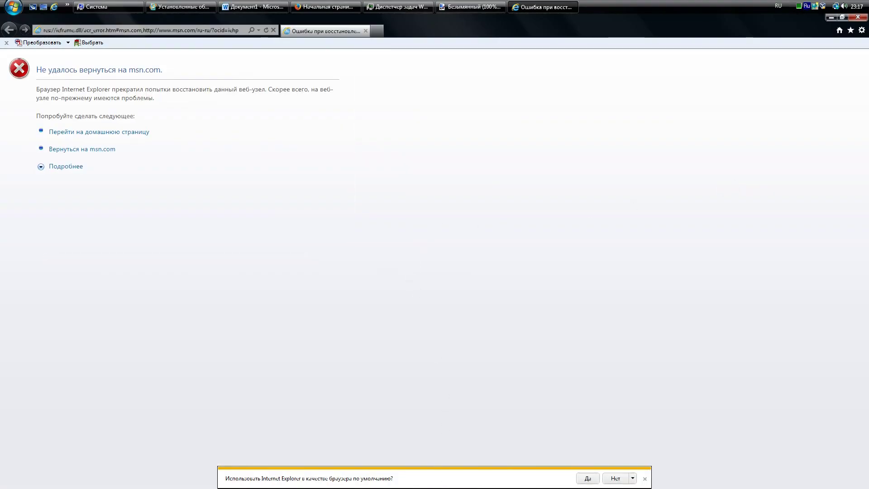
pyautogui.click(632, 479)
pyautogui.click(658, 477)
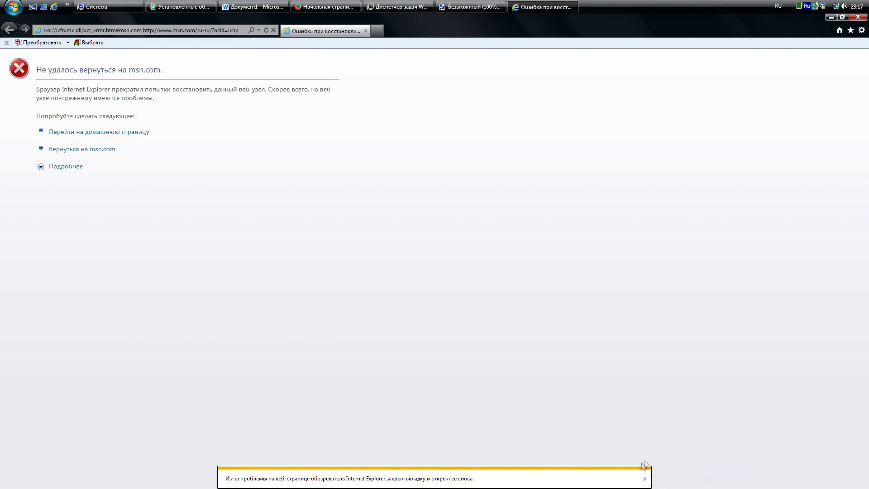
pyautogui.click(644, 480)
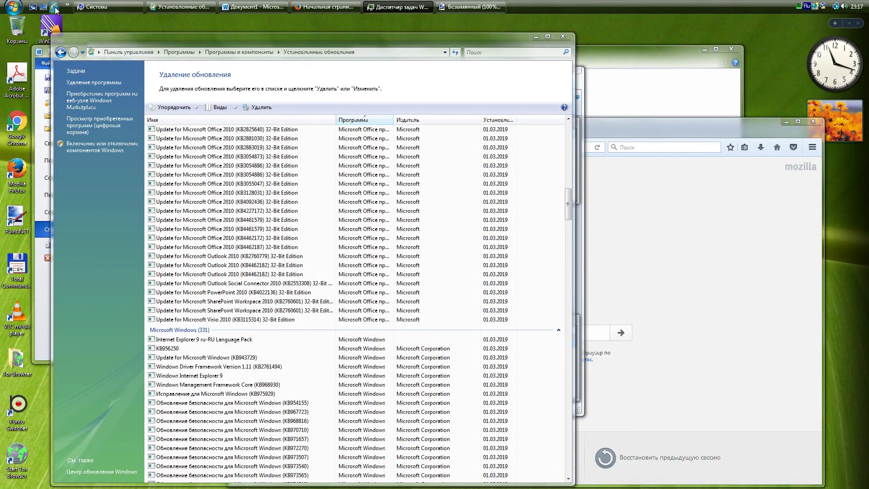
# - Launch Internet Explorer, check its About box for version 9.0.8112.16421, then close the browser
pyautogui.click(54, 6)
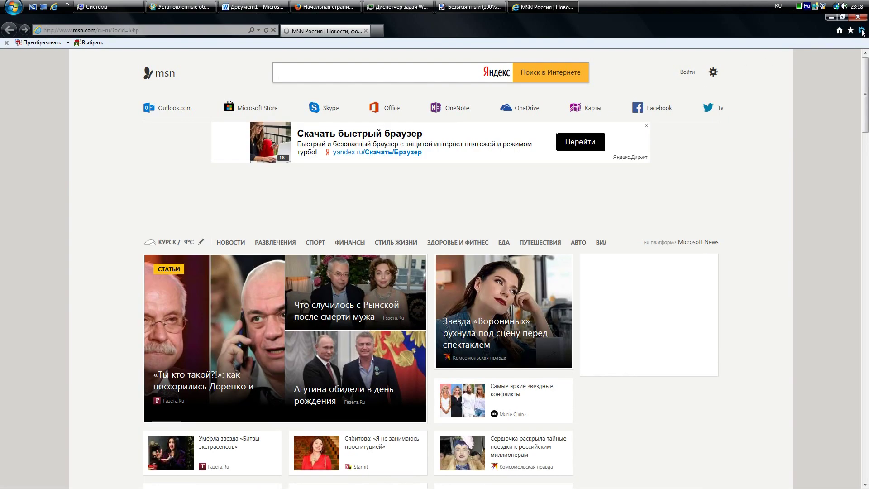
pyautogui.click(861, 31)
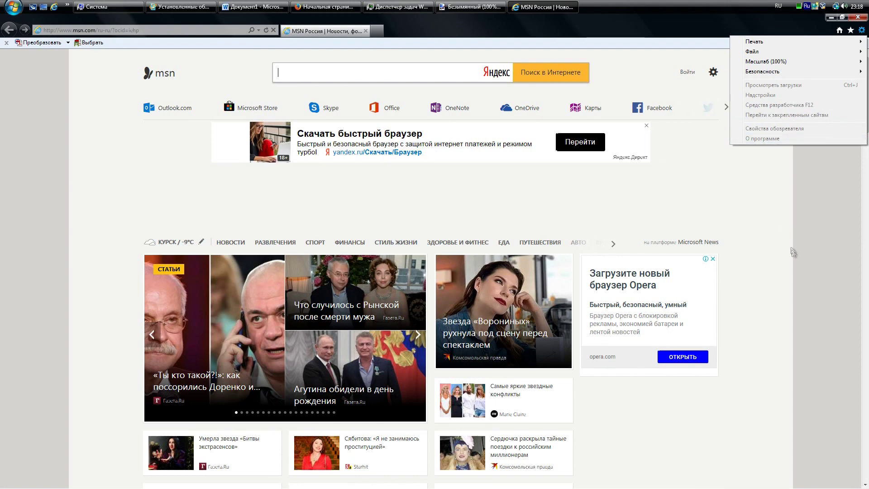
pyautogui.click(824, 241)
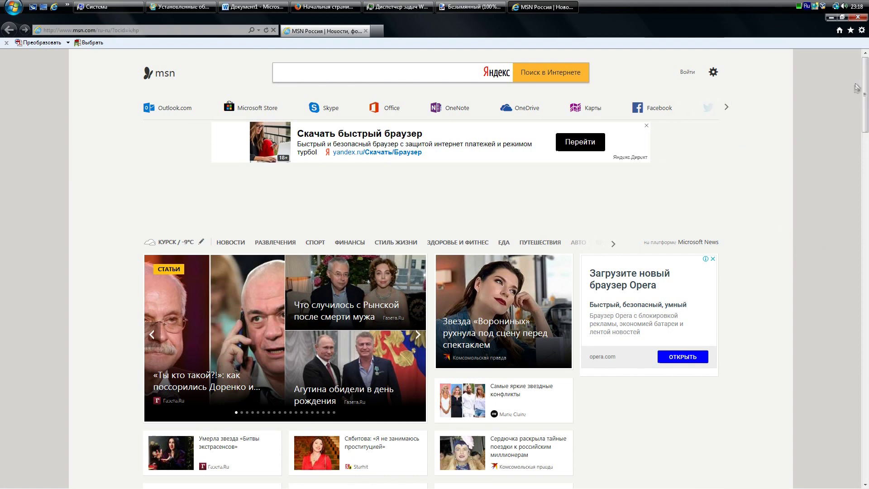
pyautogui.click(862, 31)
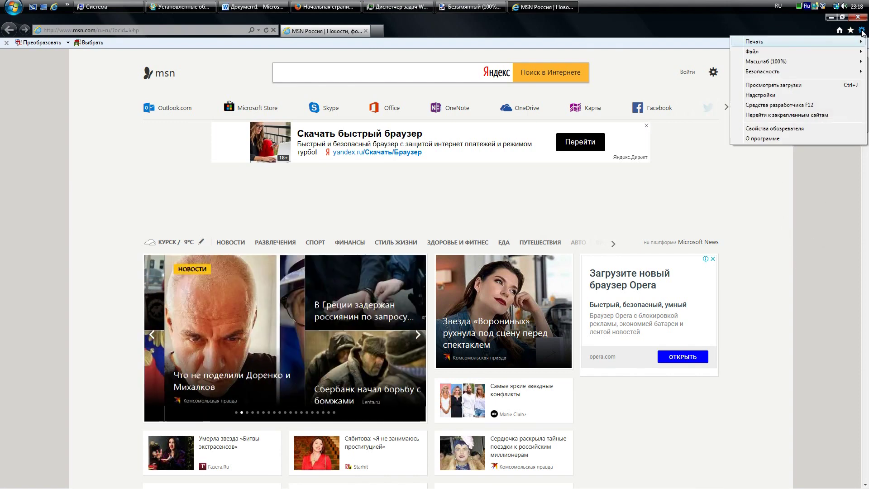
pyautogui.click(774, 139)
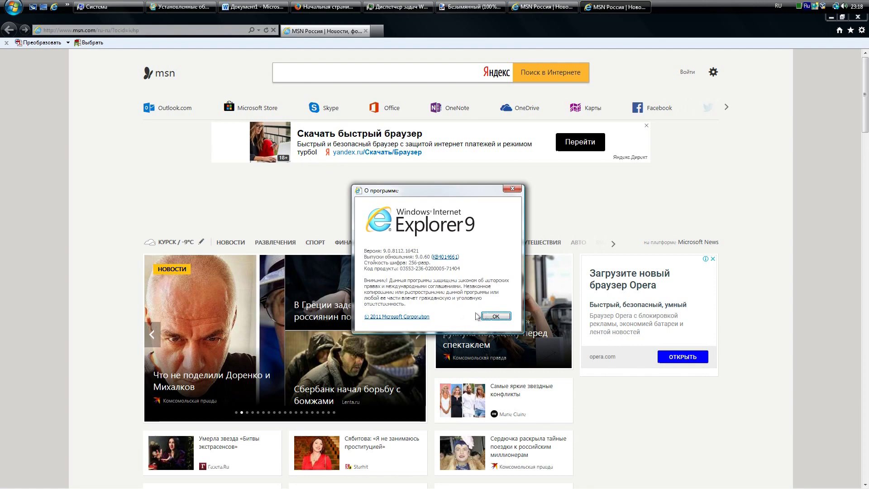
pyautogui.click(494, 317)
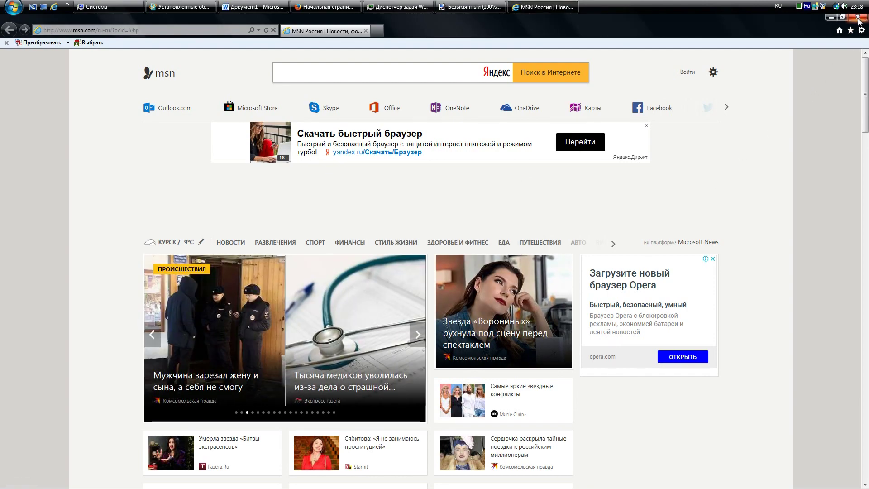
pyautogui.click(858, 18)
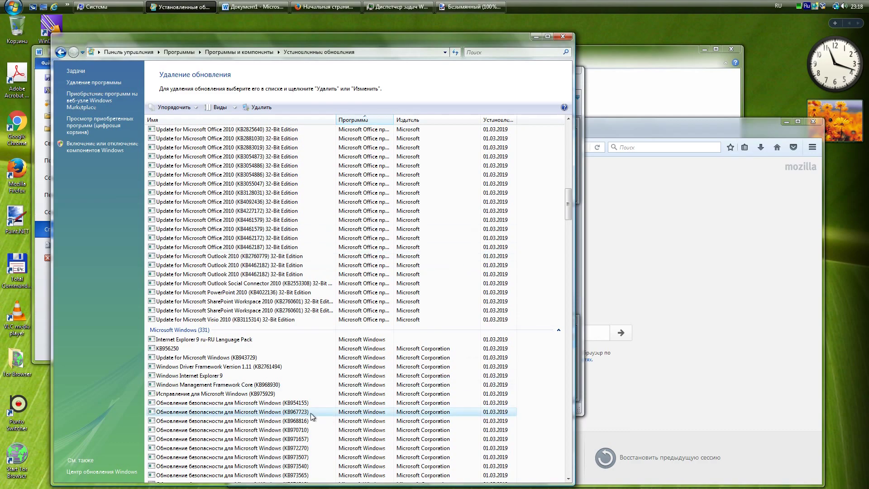
# - Page down to the end of the installed updates list and select KB4487023
pyautogui.press('pagedown')
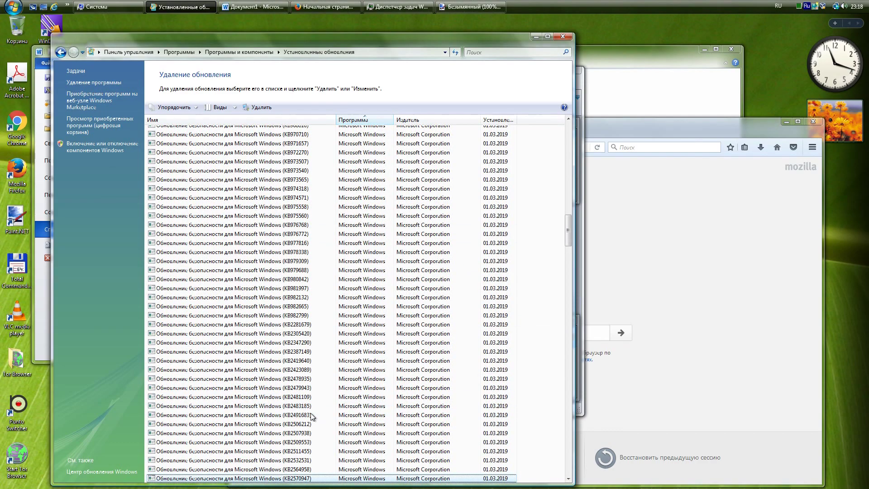
pyautogui.press('pagedown')
pyautogui.press('pagedown')
pyautogui.press('pagedown')
pyautogui.press('pagedown')
pyautogui.press('pagedown')
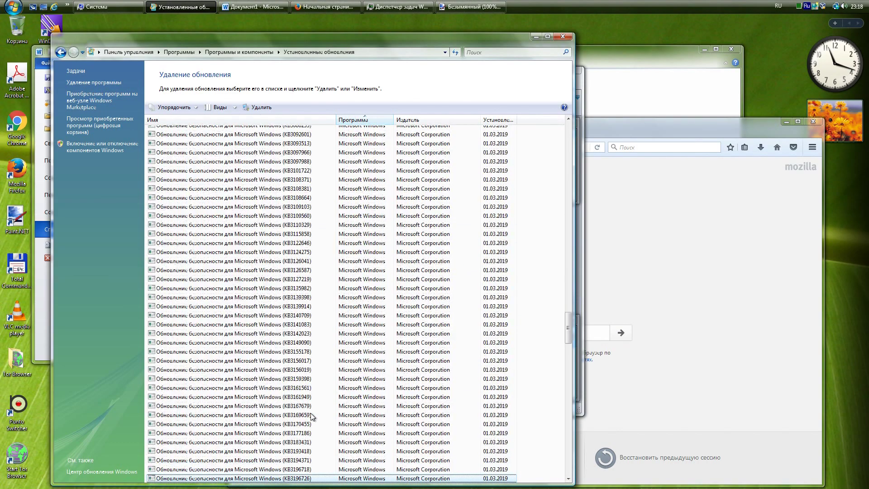
pyautogui.press('pagedown')
pyautogui.press('pagedown')
pyautogui.press('pagedown')
pyautogui.press('pagedown')
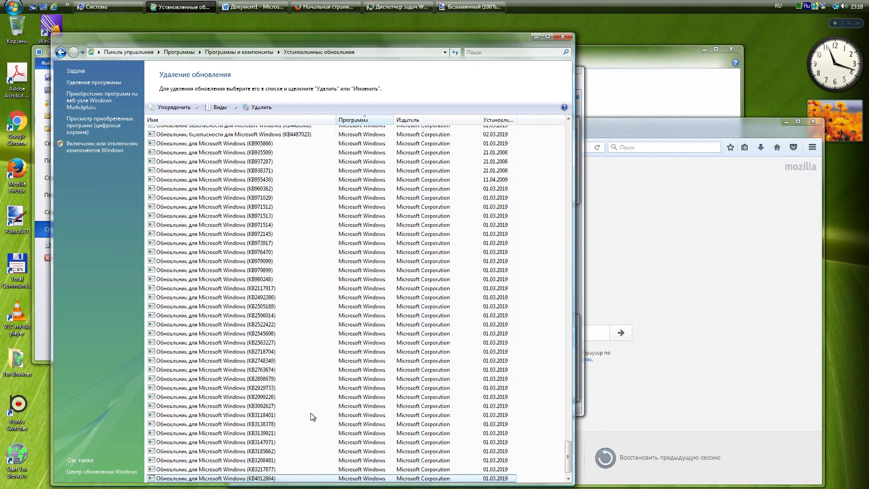
pyautogui.click(297, 133)
# - In Firefox, run a web search for kb4487023
pyautogui.click(324, 7)
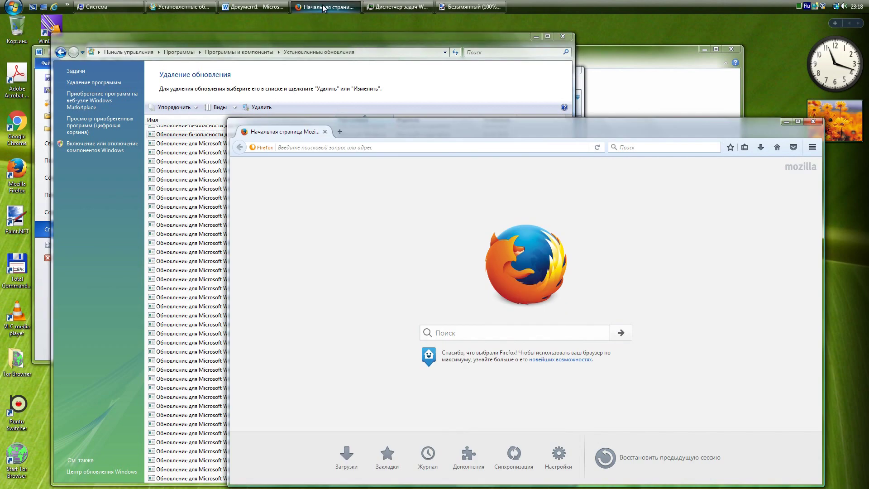
pyautogui.moveTo(398, 134); pyautogui.dragTo(397, 158)
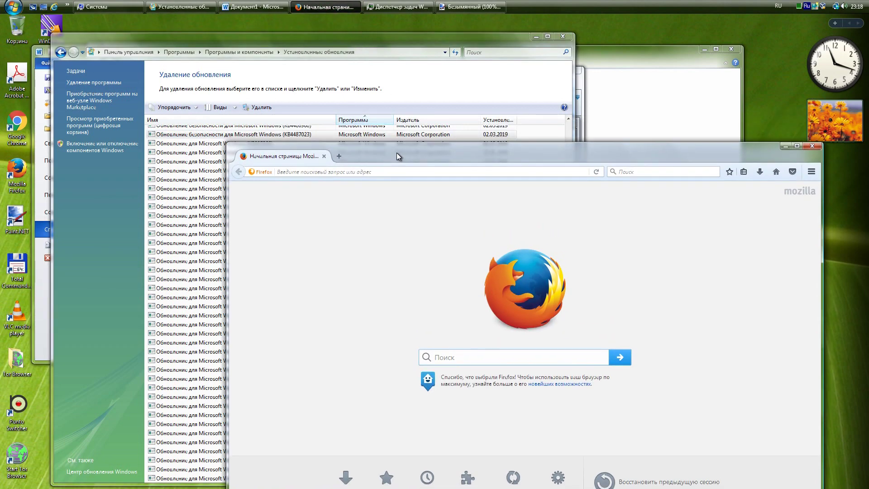
pyautogui.click(633, 173)
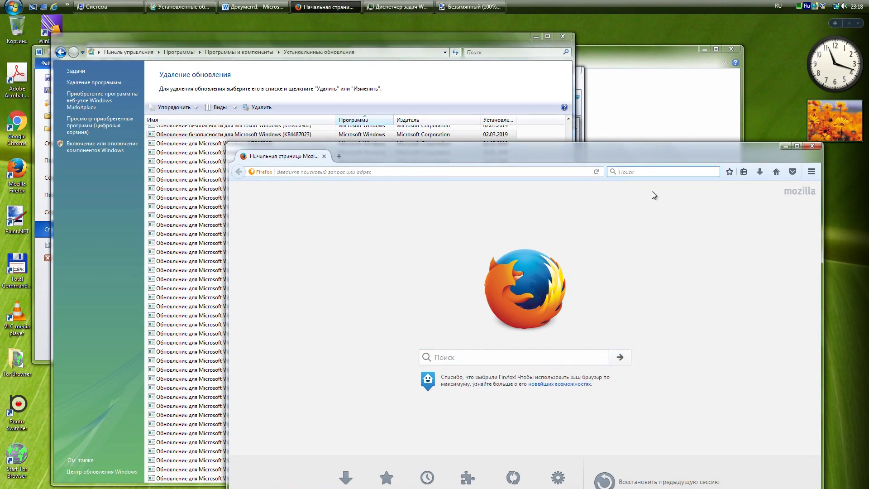
pyautogui.hotkey('alt', 'shift')
pyautogui.write('kb')
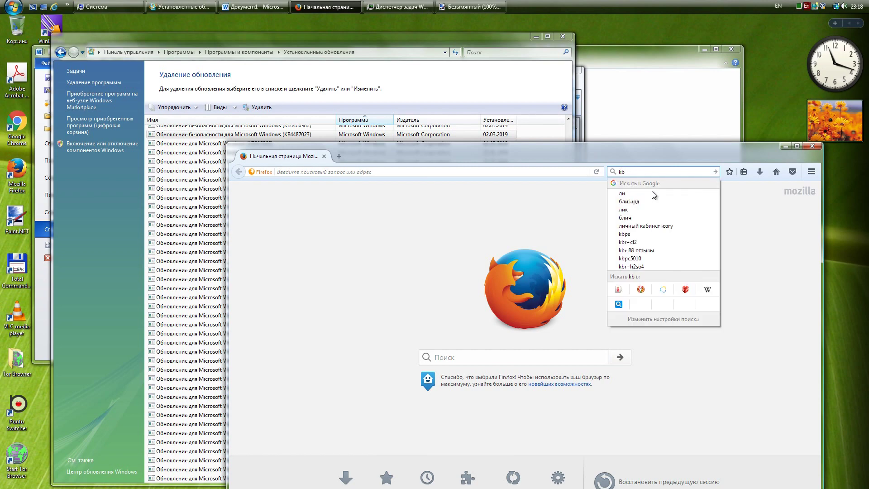
pyautogui.write('448')
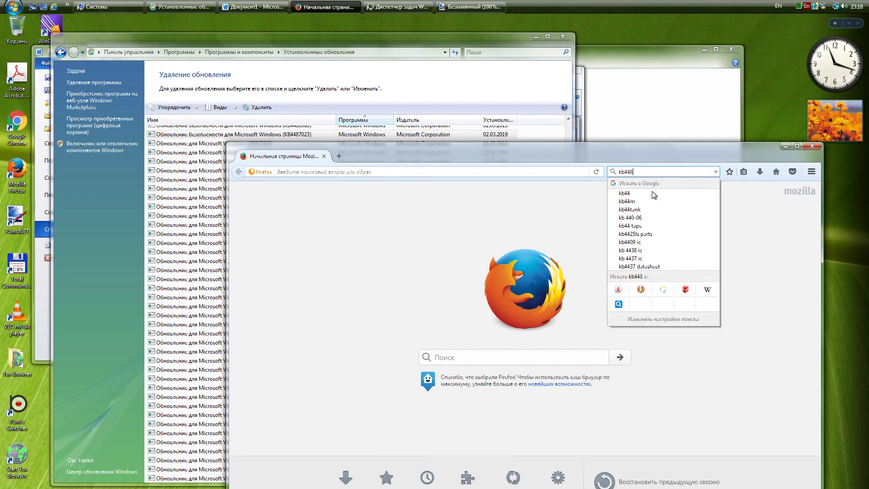
pyautogui.write('70')
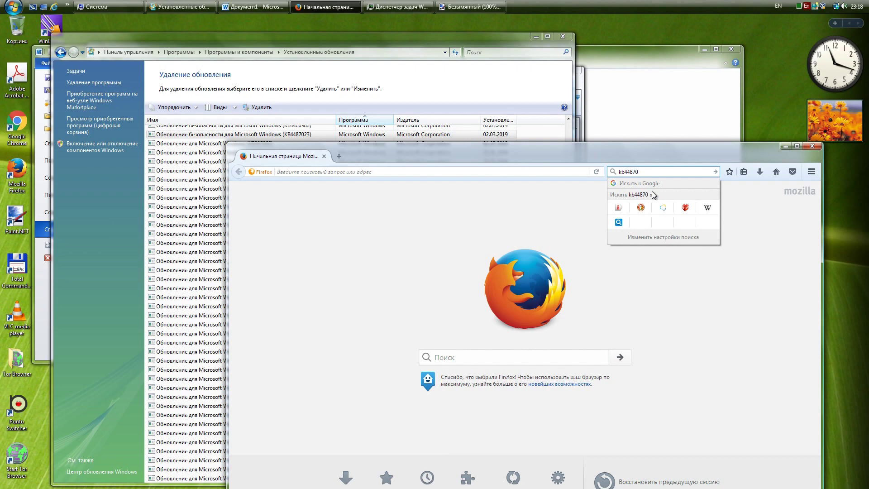
pyautogui.write('23')
pyautogui.press('Return')
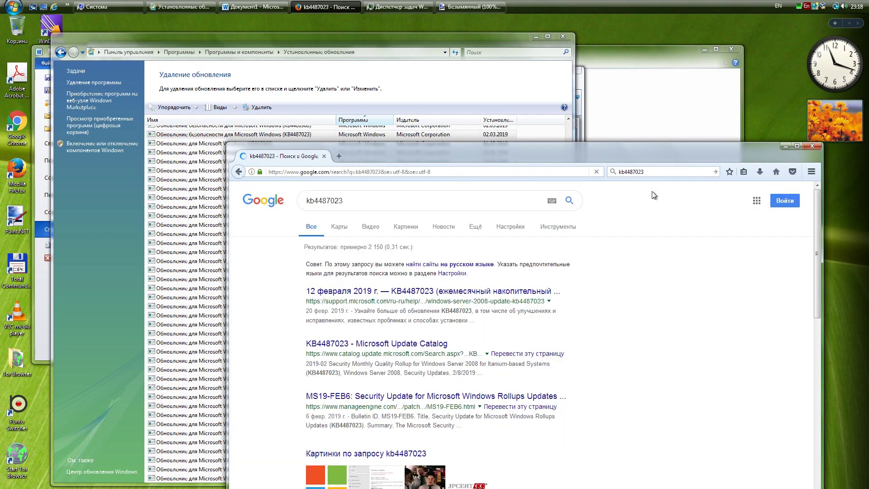
# - Open the Microsoft support article for KB4487023 and look over its heading
pyautogui.click(426, 293)
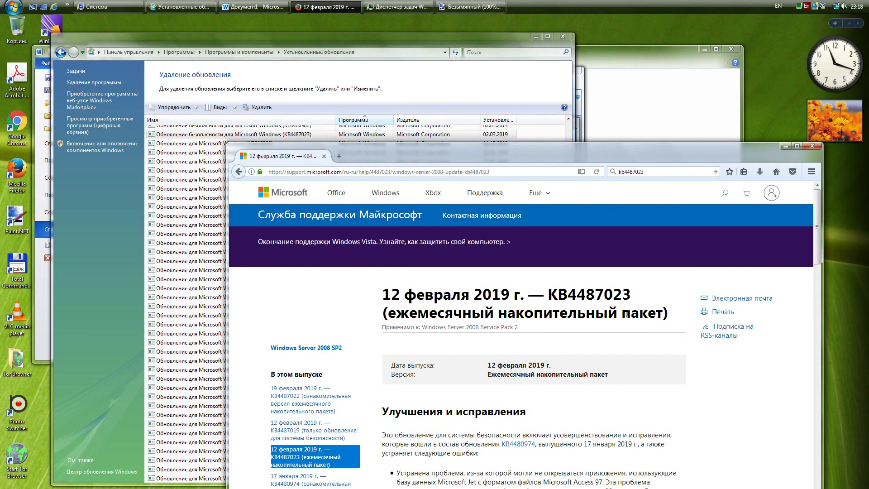
pyautogui.moveTo(518, 327); pyautogui.dragTo(392, 294)
pyautogui.click(527, 340)
pyautogui.rightClick(634, 6)
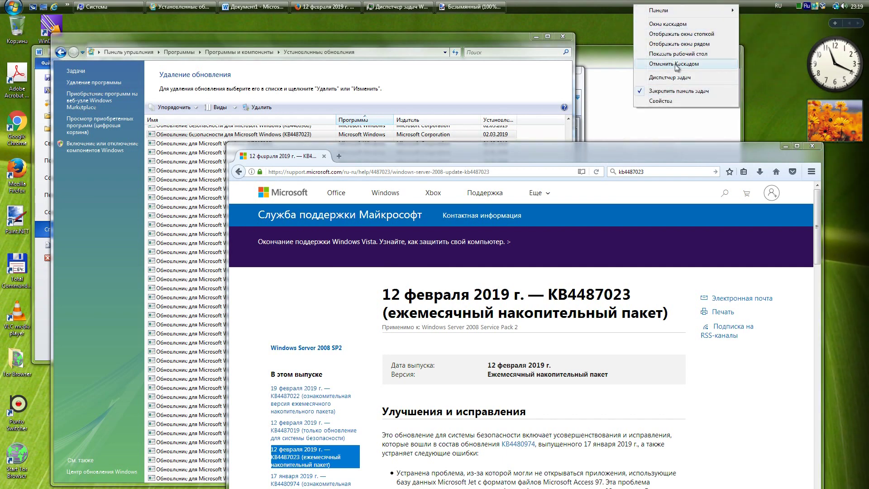
# - Cascade all windows, cycle the Flip 3D stack with Win+Tab, and pick the desktop card
pyautogui.click(669, 23)
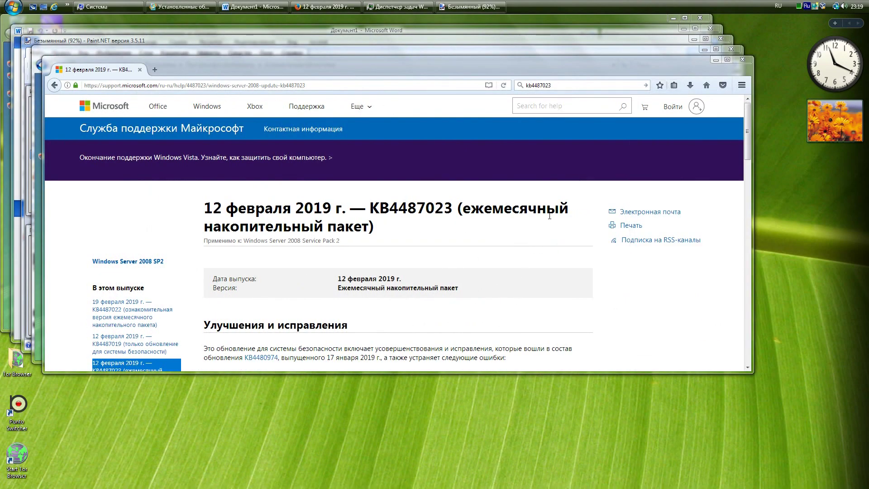
pyautogui.press('super+Tab')
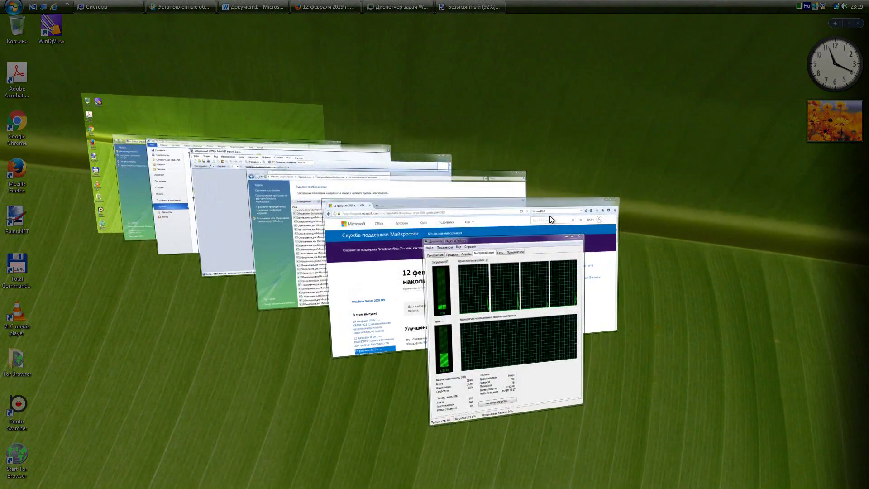
pyautogui.press('super+Tab')
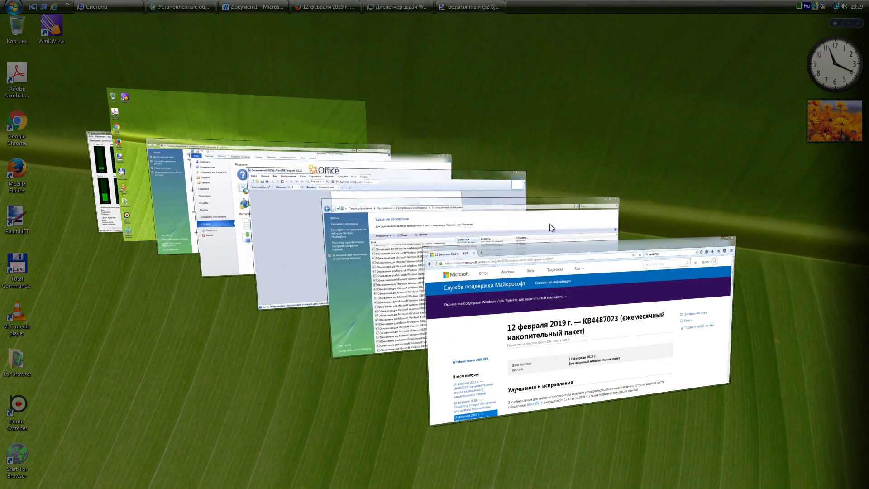
pyautogui.press('super+Tab')
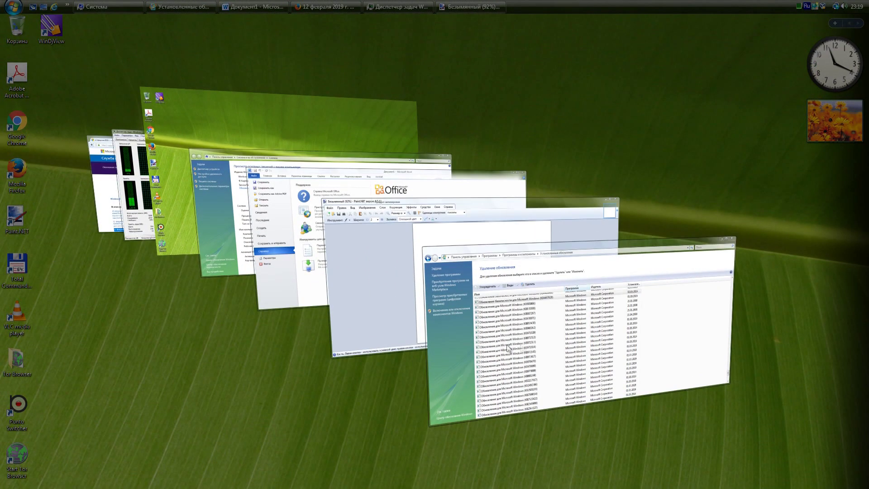
pyautogui.press('super+Tab')
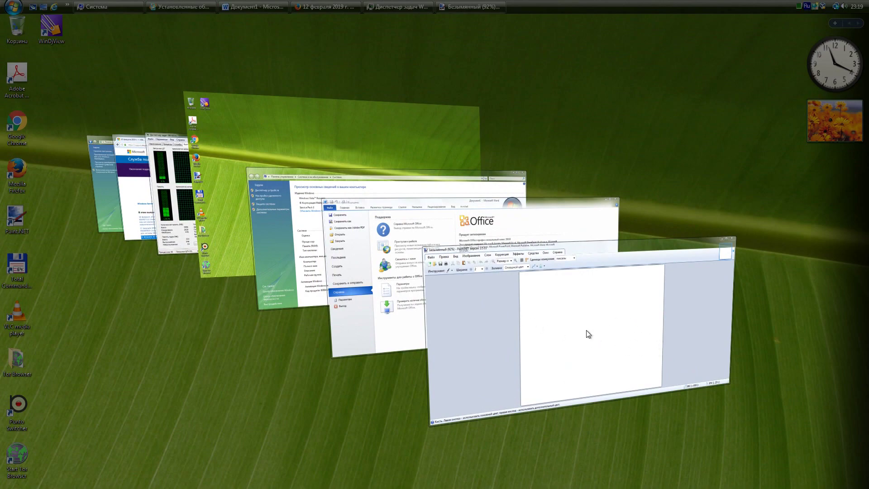
pyautogui.press('super+Tab')
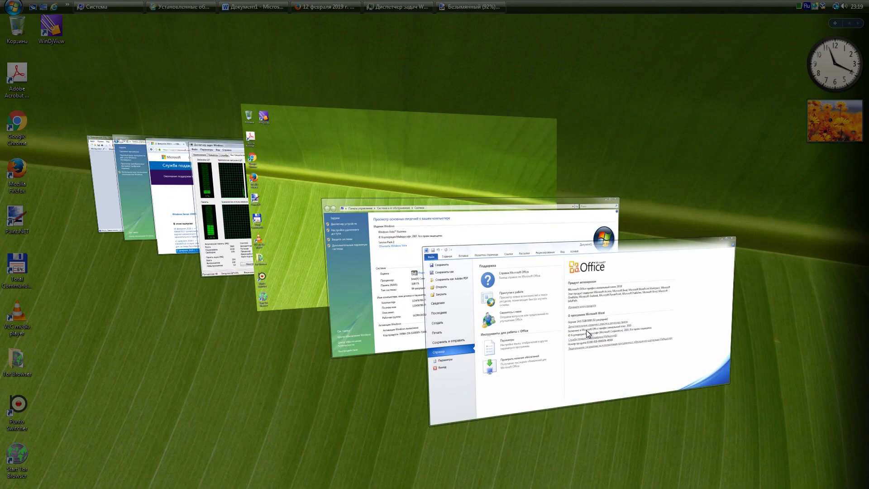
pyautogui.press('super+Tab')
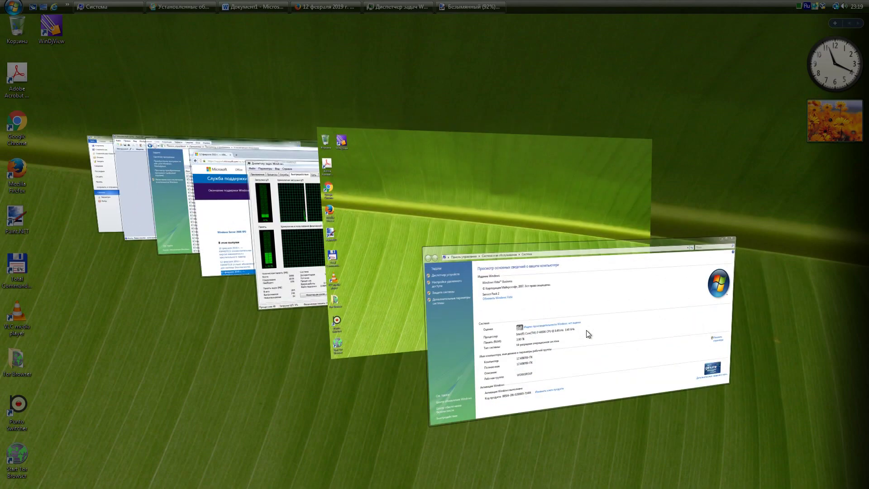
pyautogui.press('super+Tab')
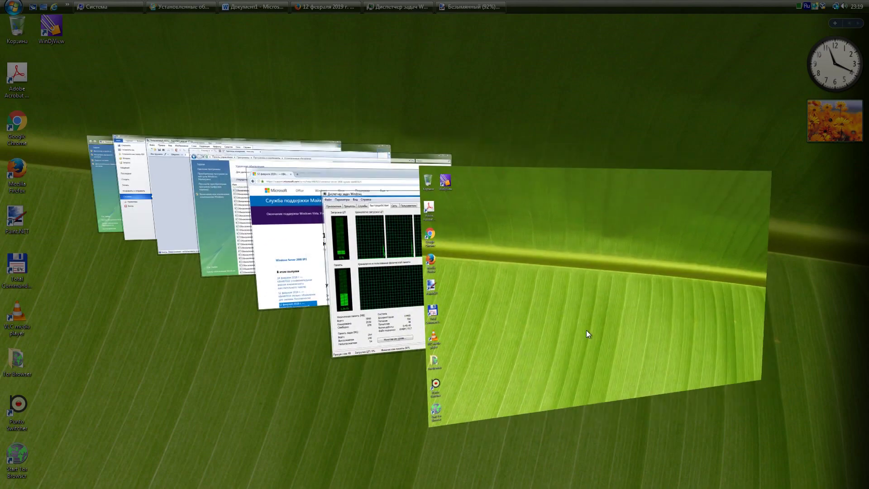
pyautogui.press('super+Tab')
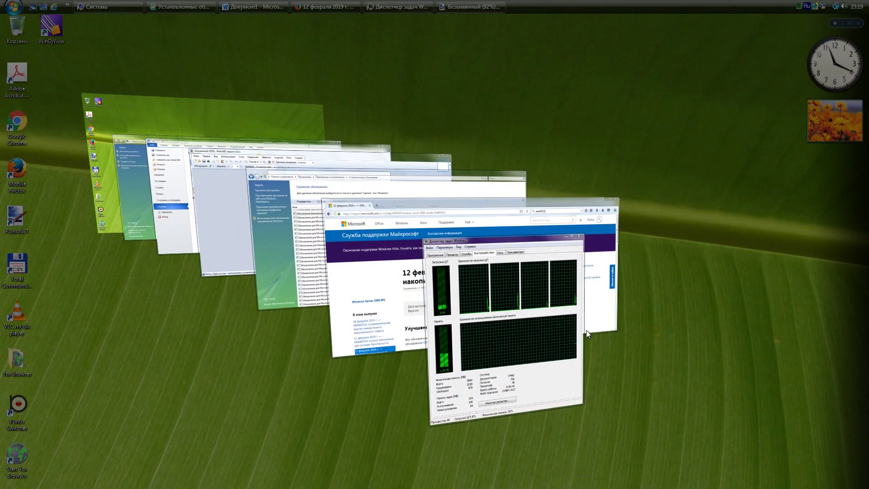
pyautogui.press('super+Tab')
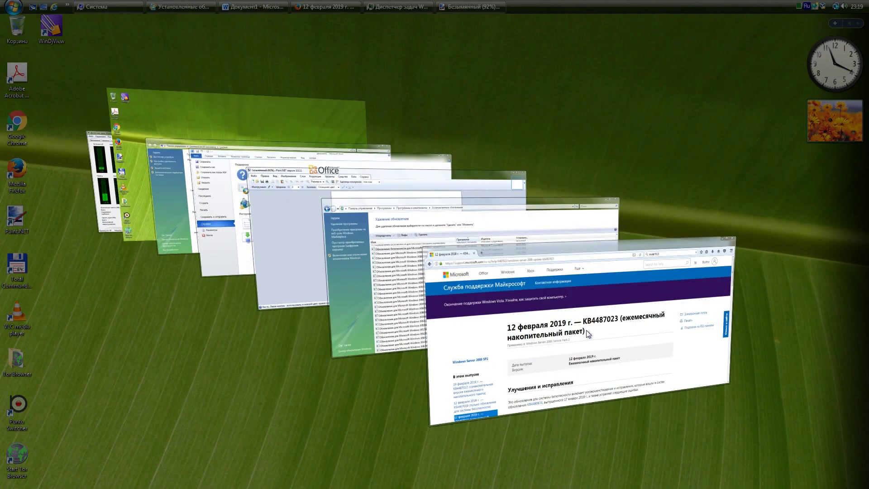
pyautogui.click(202, 113)
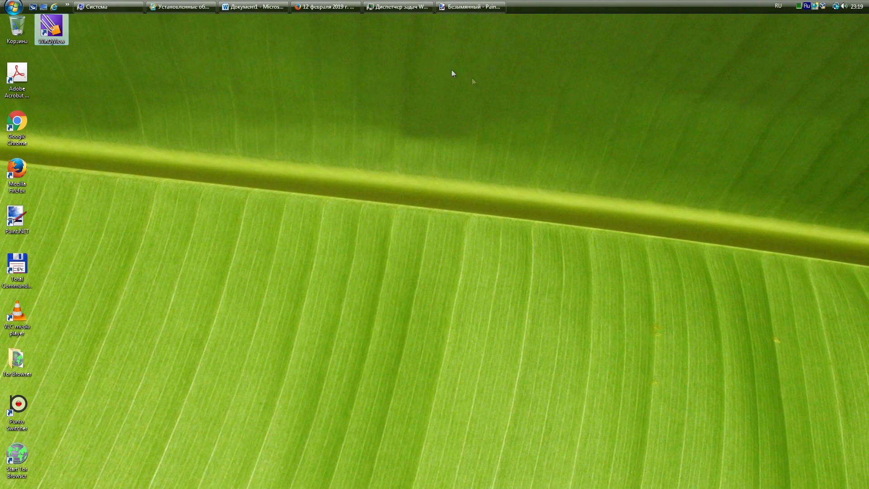
# - Open Персонализация from the desktop menu, then centre and enlarge its window
pyautogui.rightClick(431, 189)
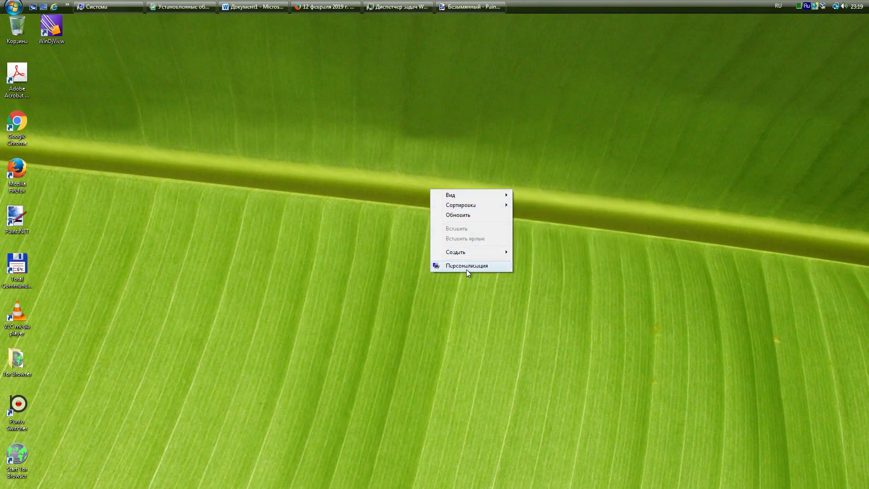
pyautogui.click(466, 267)
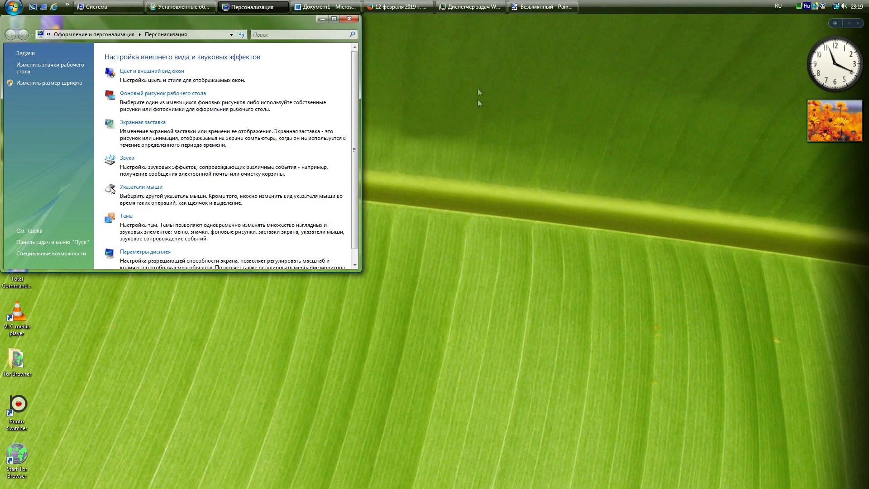
pyautogui.moveTo(223, 38); pyautogui.dragTo(511, 119)
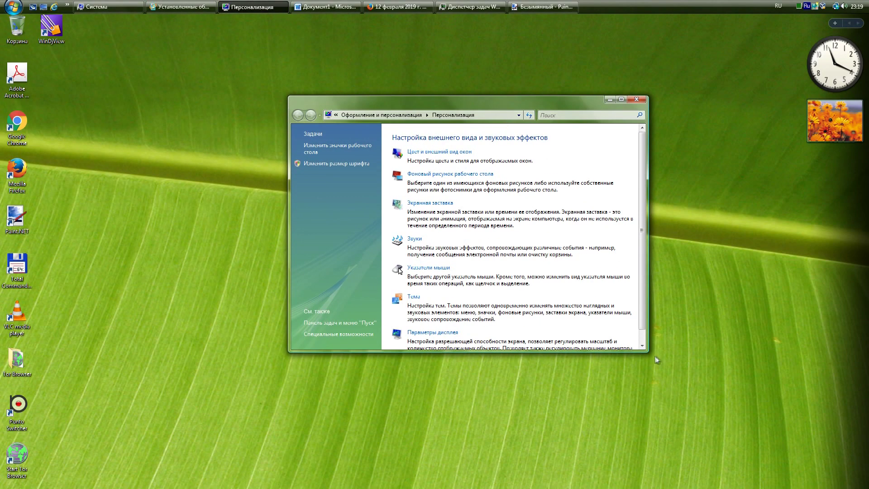
pyautogui.moveTo(647, 353); pyautogui.dragTo(765, 436)
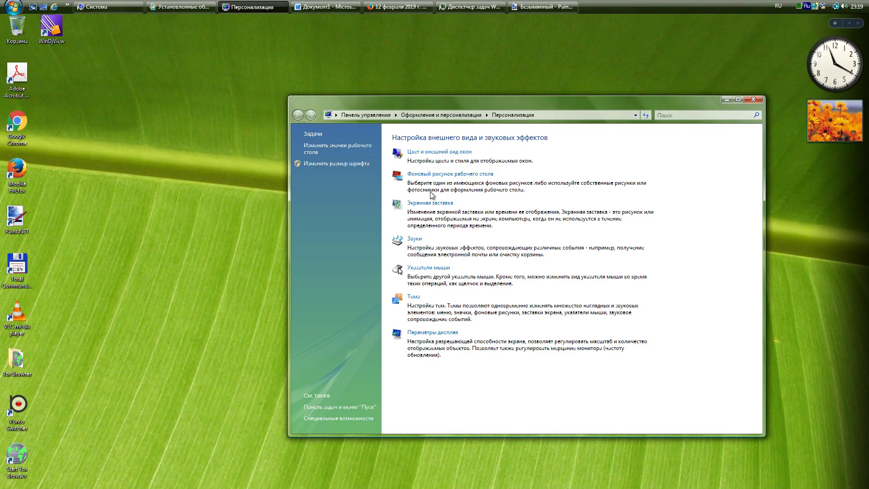
pyautogui.click(455, 177)
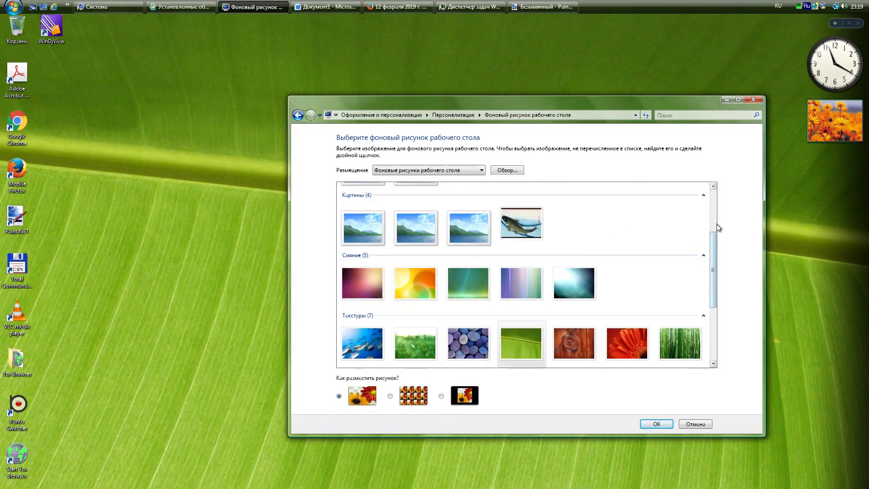
# - Preview the mountain river and sunset city lights wallpapers, moving the window higher
pyautogui.scroll(3, 718, 228)
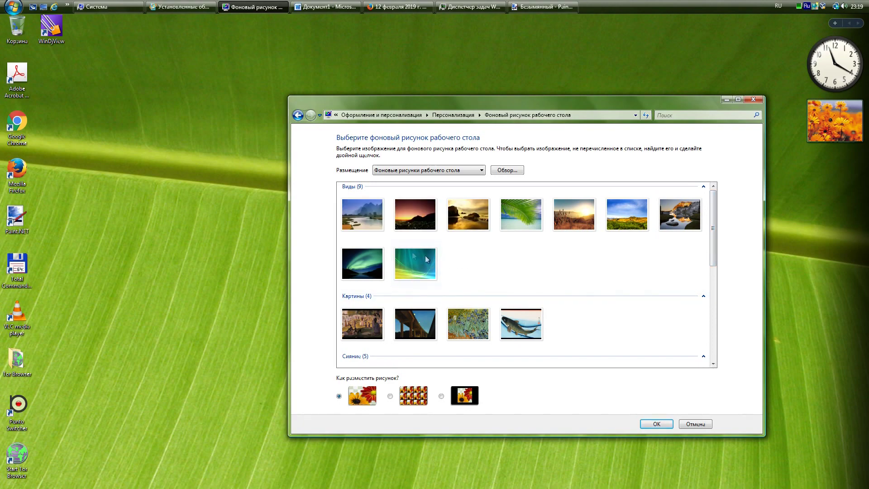
pyautogui.click(361, 219)
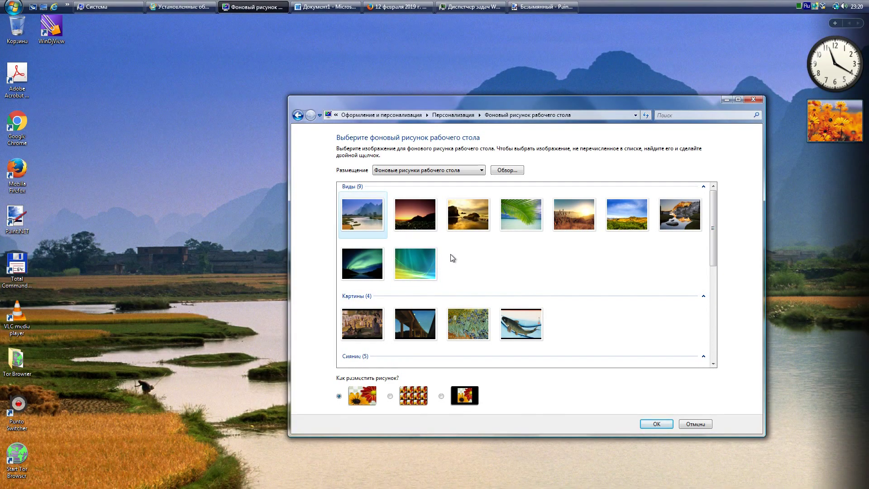
pyautogui.click(417, 221)
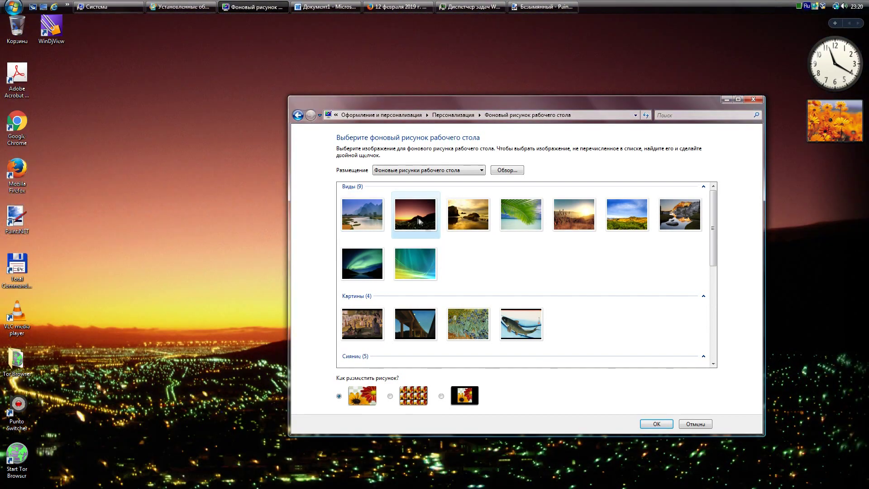
pyautogui.moveTo(558, 107); pyautogui.dragTo(572, 34)
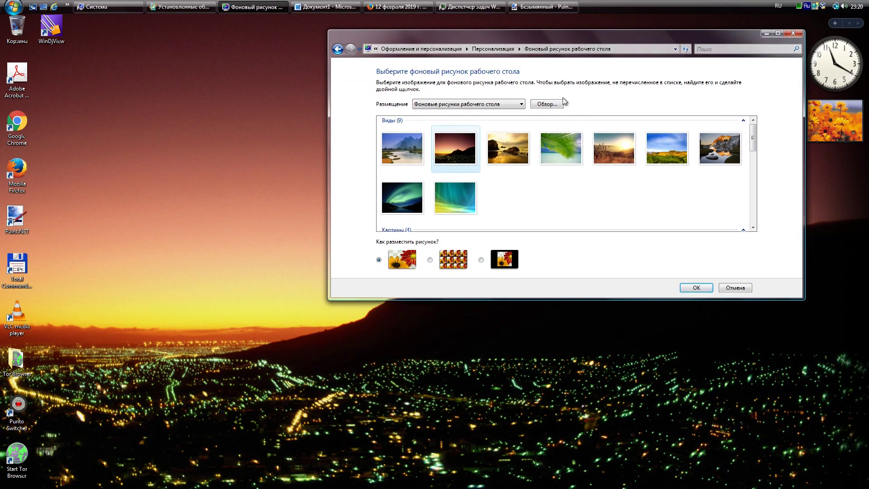
# - Preview beach rocks, palm leaf, grass, dunes, lake and aurora wallpapers, ending on teal img24
pyautogui.click(501, 155)
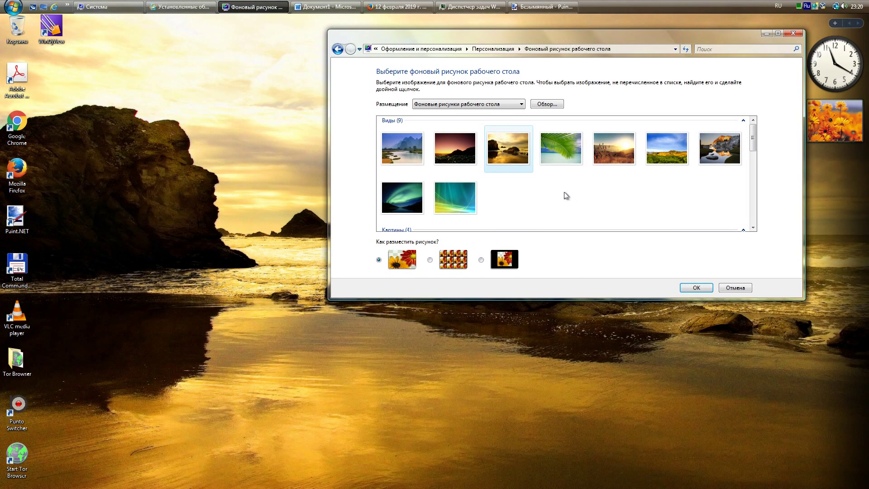
pyautogui.click(569, 160)
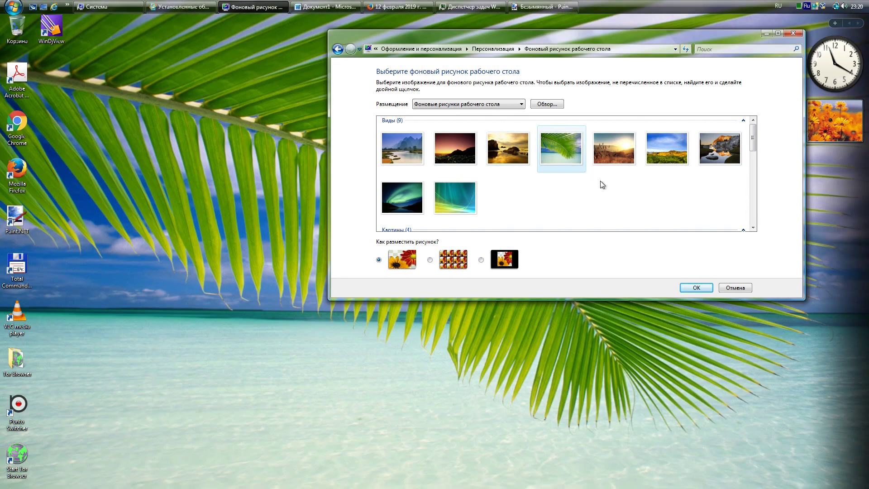
pyautogui.click(611, 155)
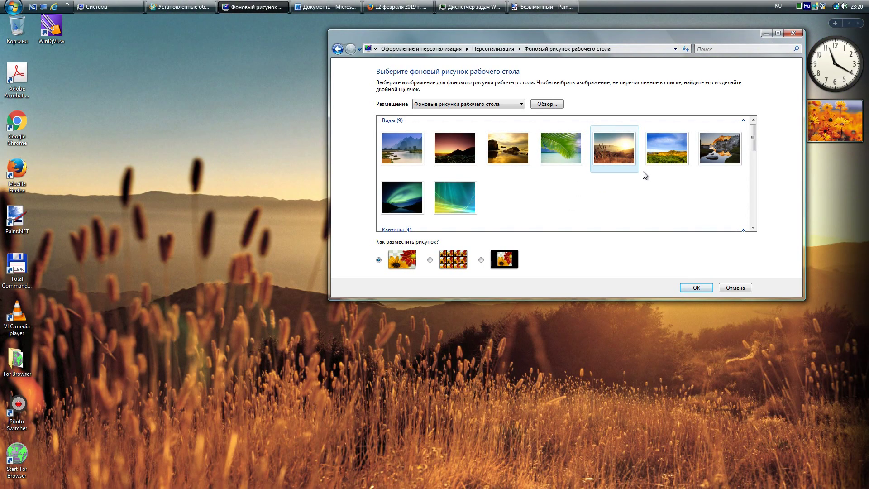
pyautogui.click(669, 147)
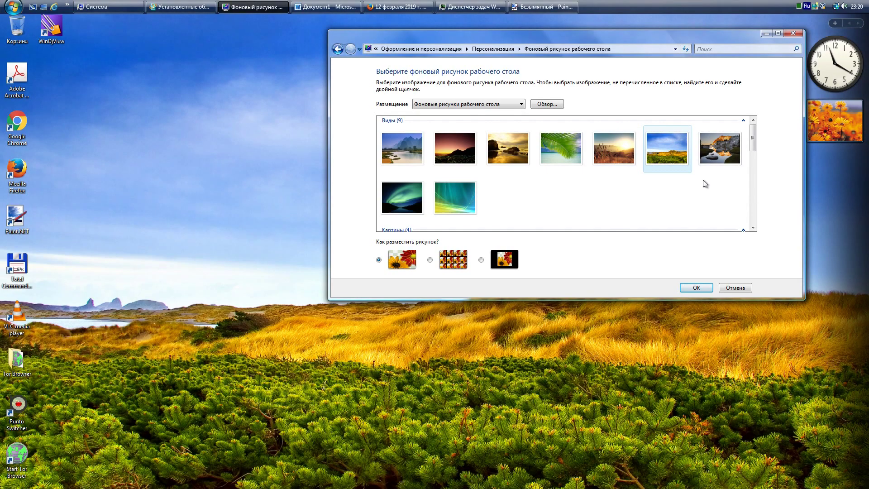
pyautogui.click(715, 154)
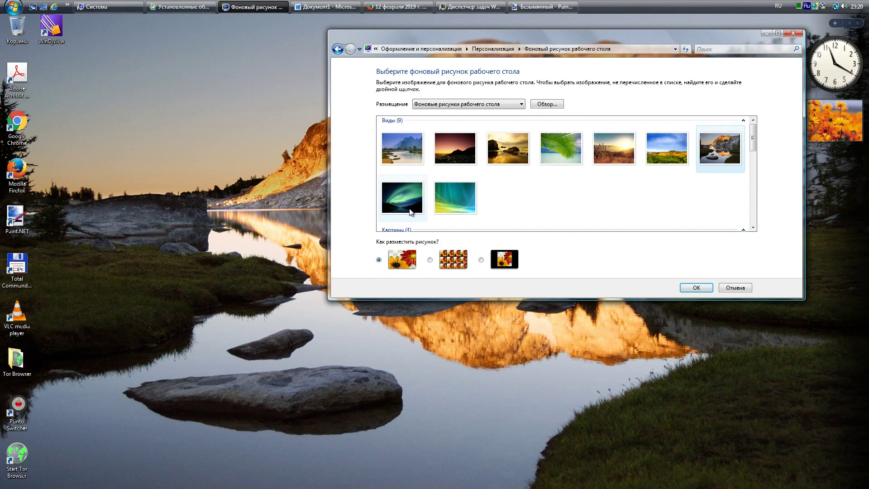
pyautogui.click(411, 209)
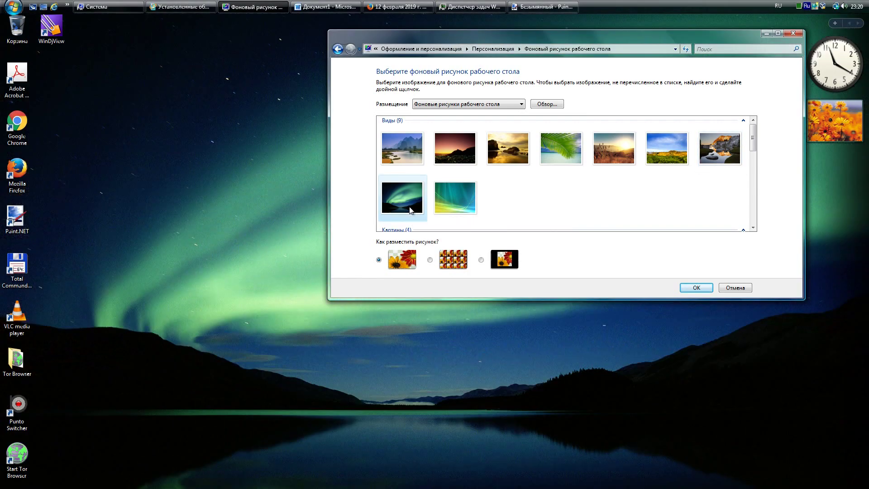
pyautogui.click(466, 207)
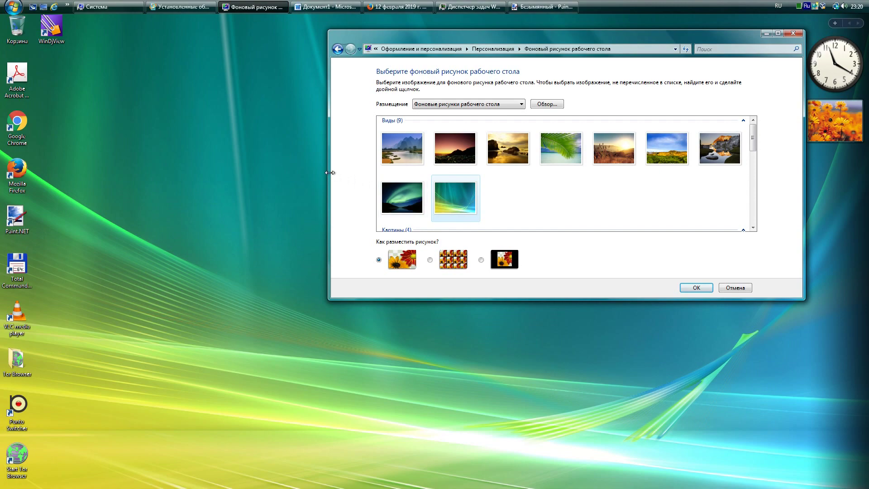
pyautogui.moveTo(329, 173); pyautogui.dragTo(491, 181)
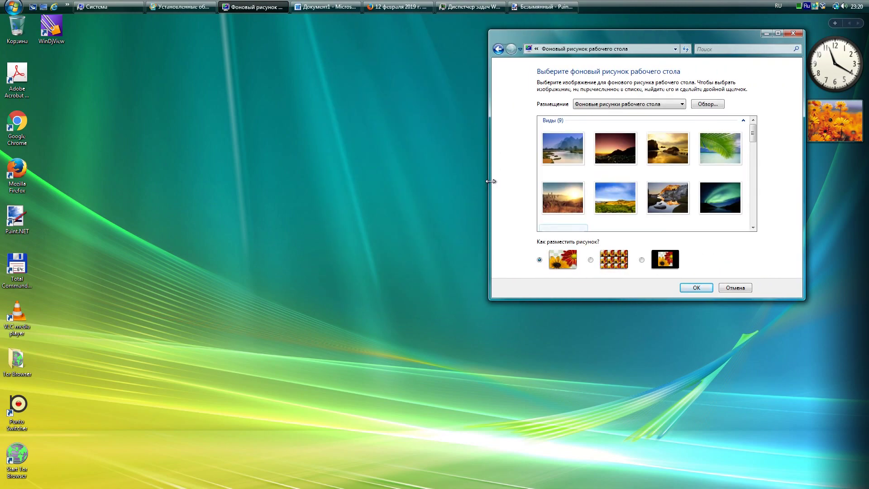
# - Preview the Картины paintings as wallpaper: the Seurat, the bridge, the irises and the koi print
pyautogui.scroll(-2, 656, 182)
pyautogui.scroll(-2, 656, 182)
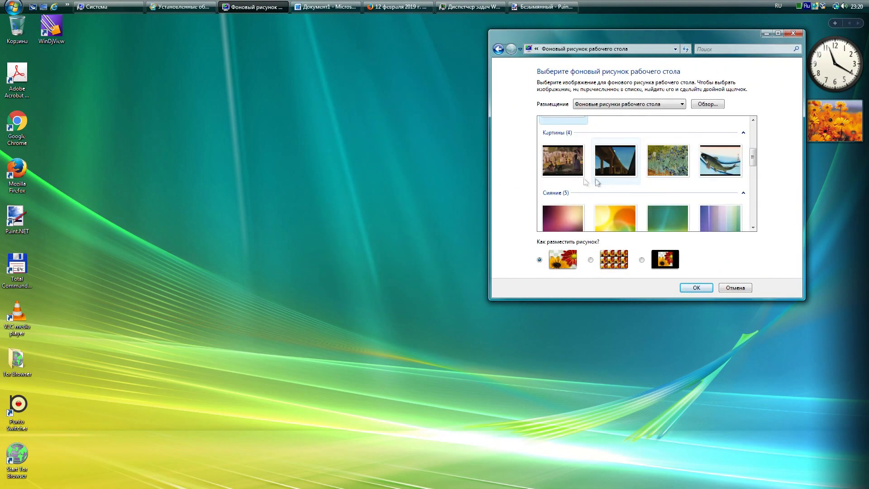
pyautogui.click(583, 174)
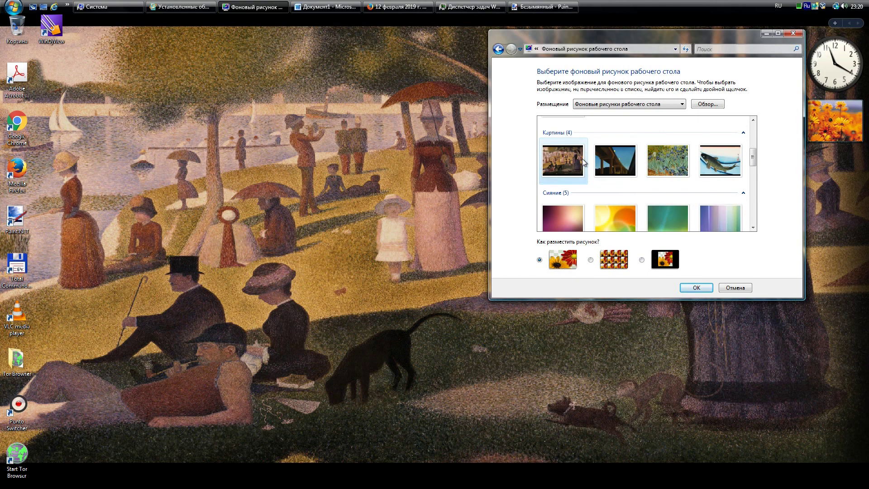
pyautogui.click(619, 166)
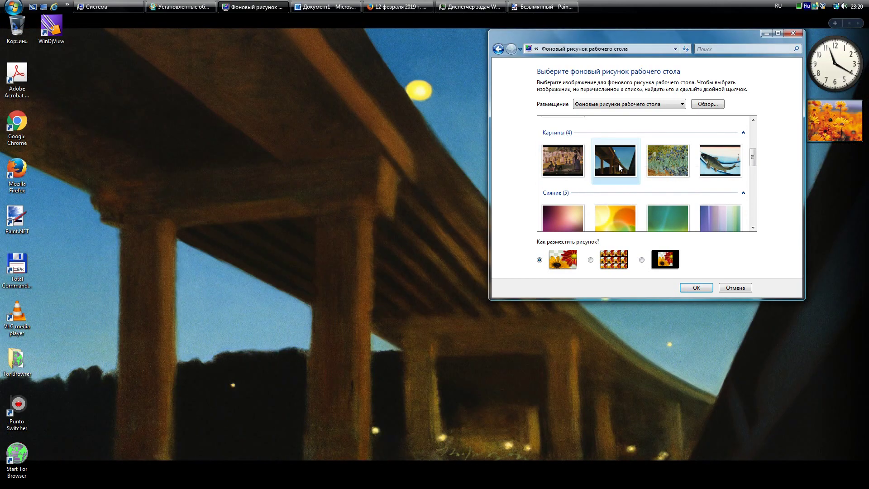
pyautogui.click(673, 167)
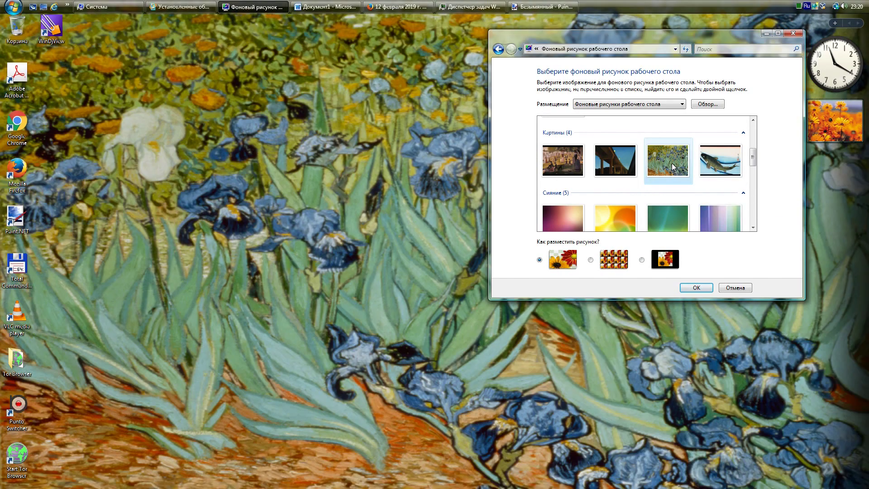
pyautogui.click(715, 159)
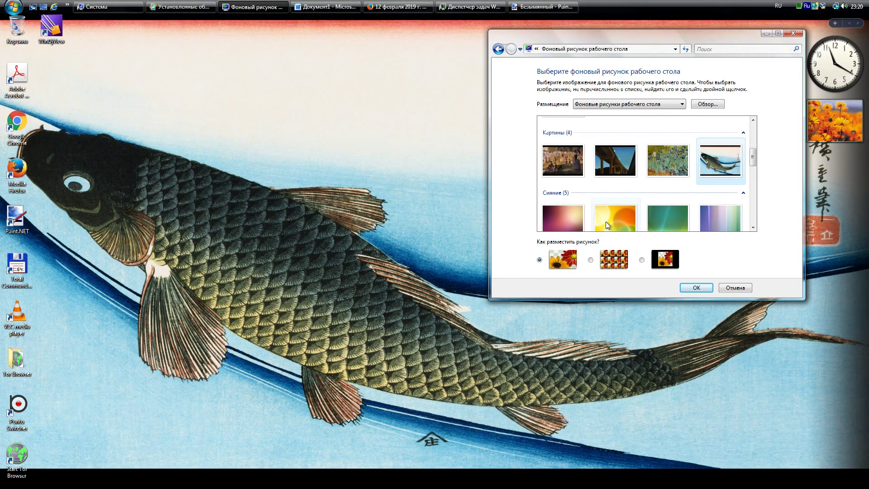
# - Preview the Сияние glow wallpapers (pink-purple, yellow-orange, green), ending on the purple striped one
pyautogui.click(558, 222)
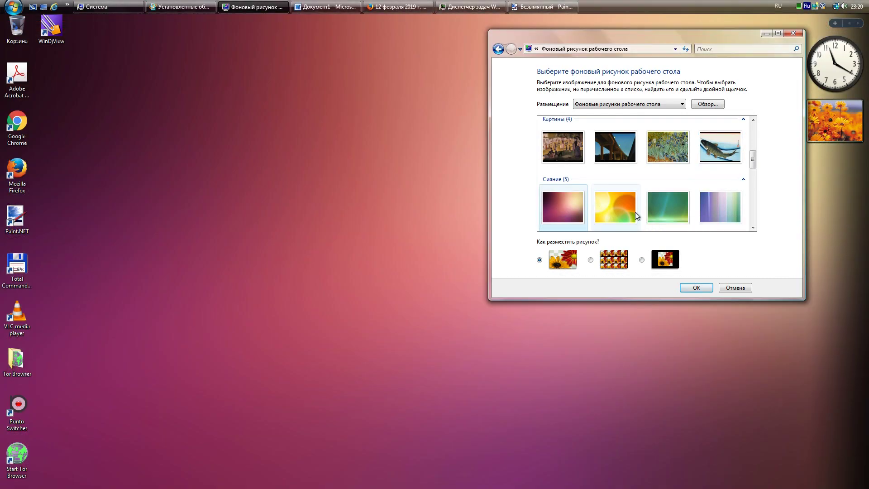
pyautogui.click(626, 211)
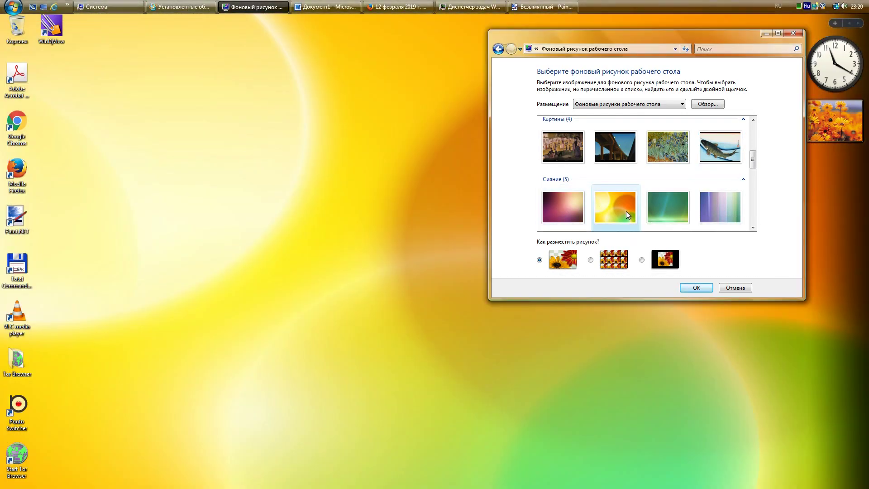
pyautogui.click(679, 215)
pyautogui.click(710, 206)
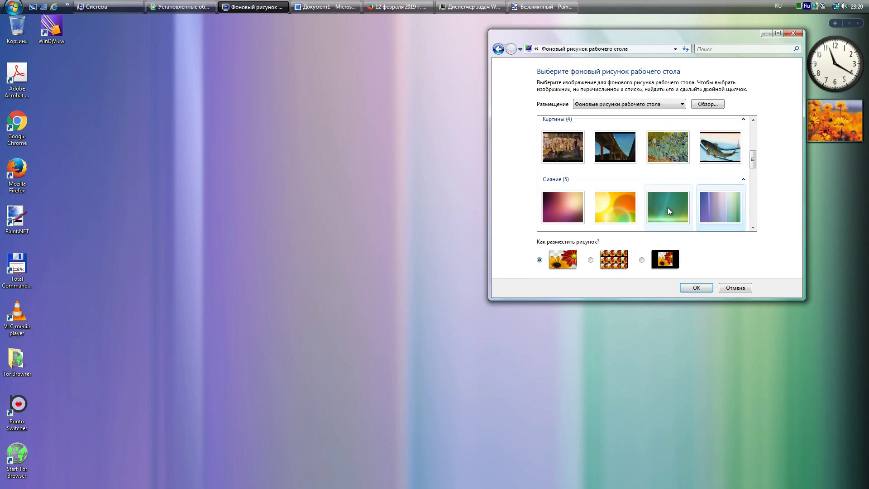
pyautogui.scroll(-2, 668, 209)
# - Preview dark teal glow, then textures: fish, grass, pebbles, green leaf, wood, red flower, bamboo
pyautogui.click(573, 192)
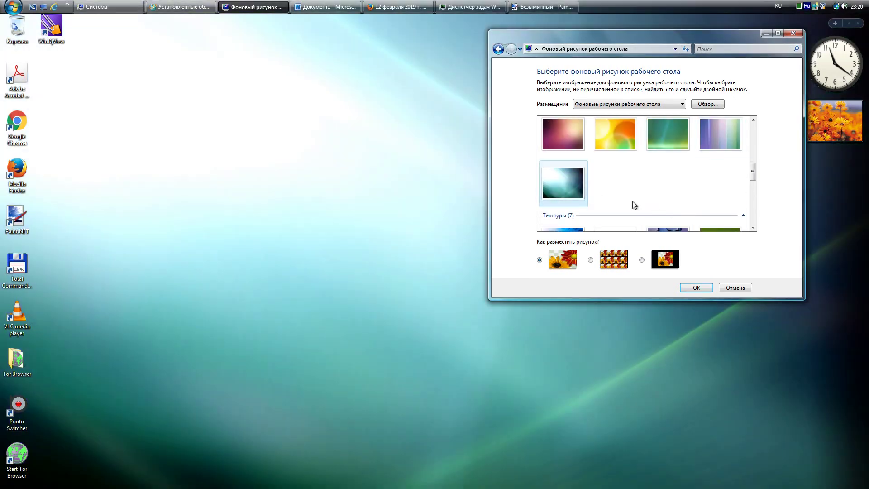
pyautogui.press('Right')
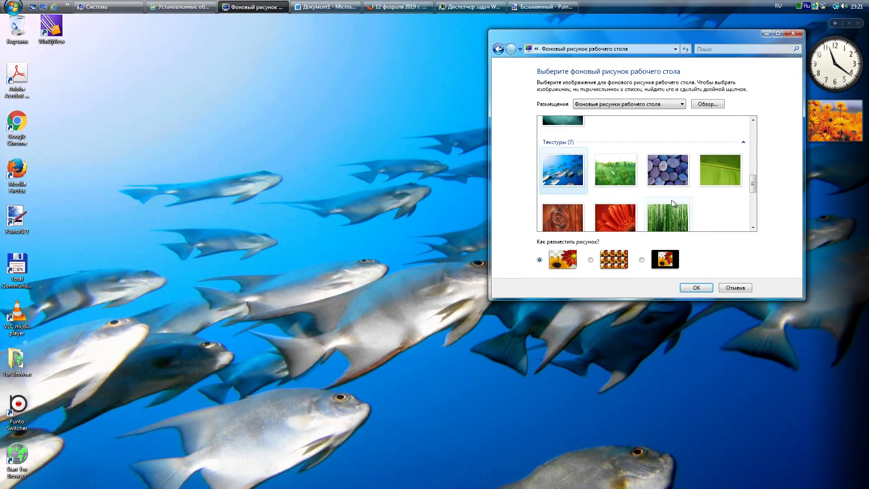
pyautogui.press('Right')
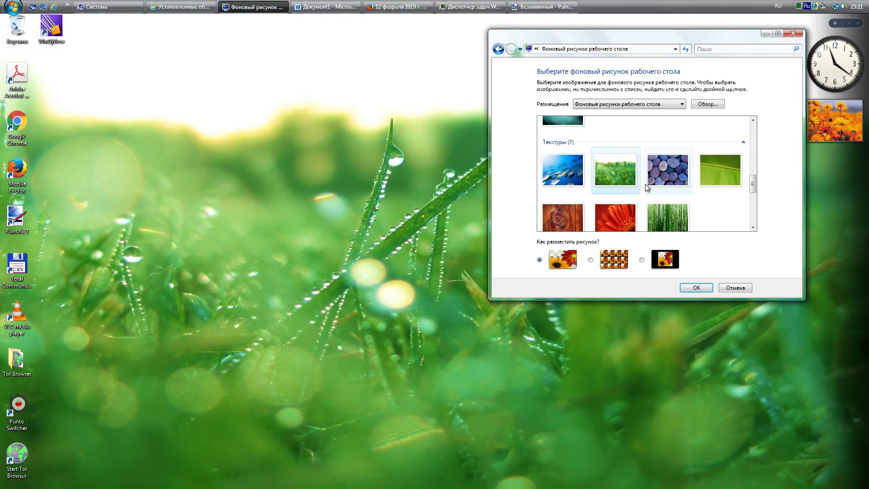
pyautogui.click(669, 165)
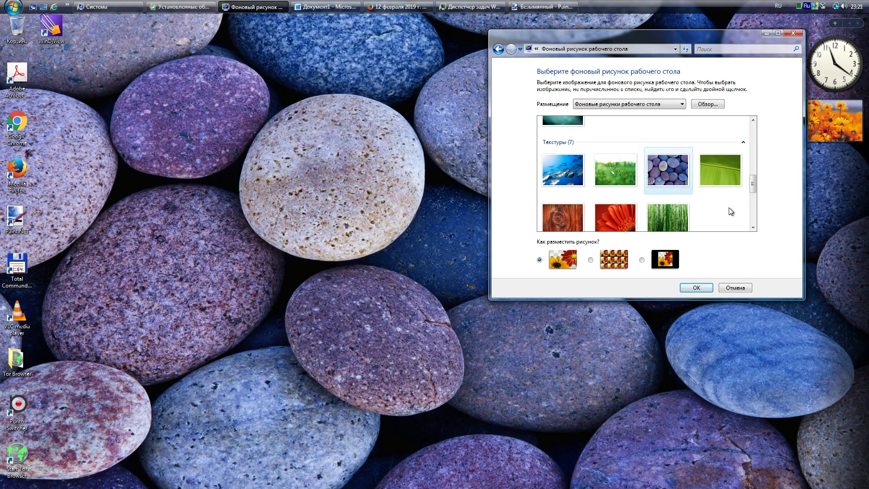
pyautogui.click(718, 173)
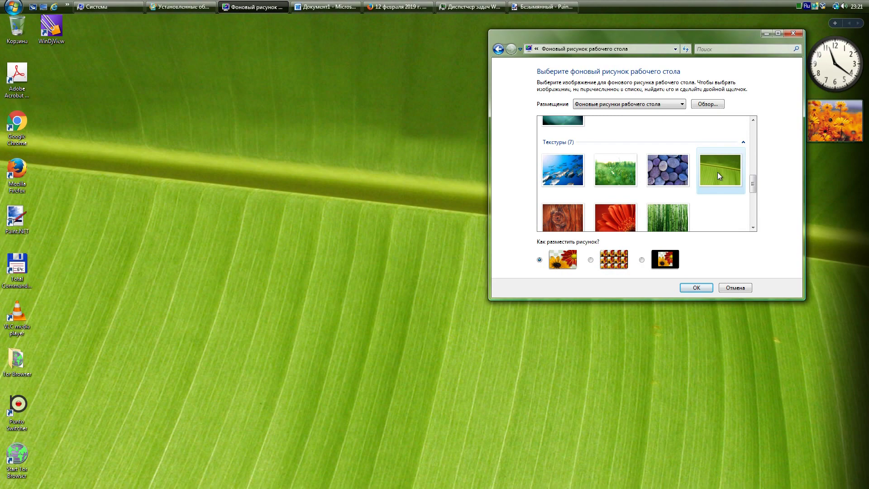
pyautogui.click(573, 220)
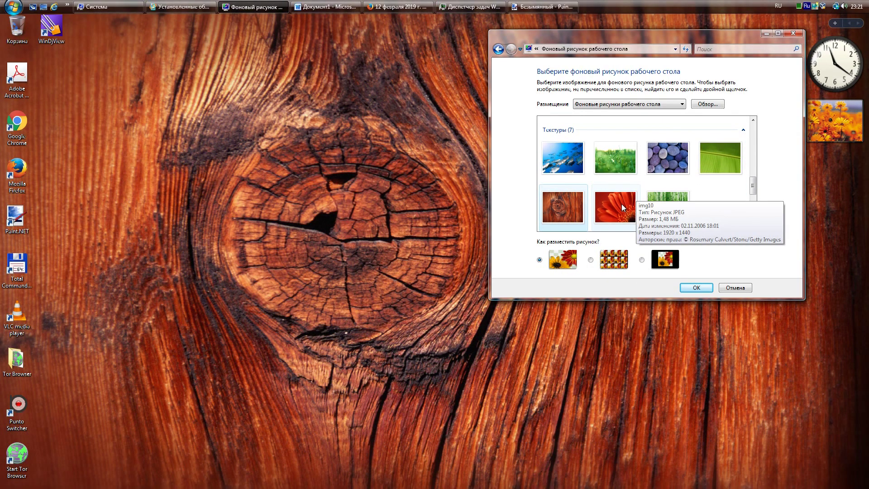
pyautogui.click(621, 204)
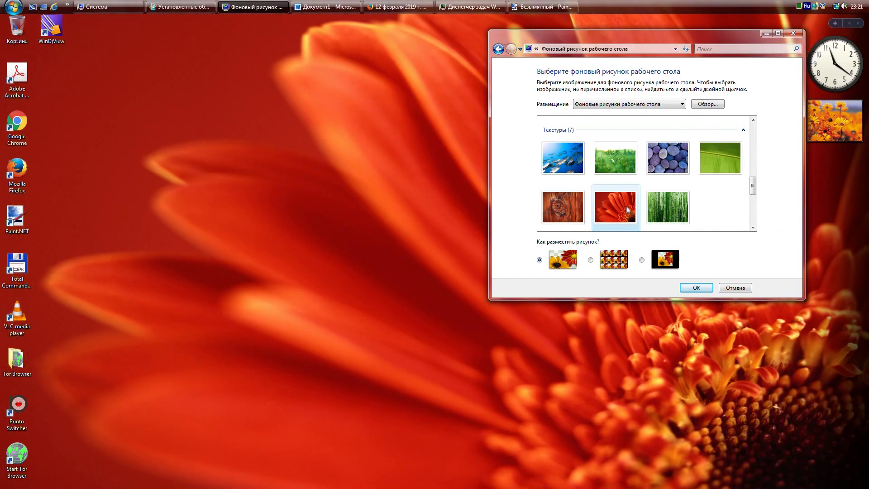
pyautogui.click(661, 200)
# - Preview the black-and-white wallpapers: train interior, leaves, night city and bare tree
pyautogui.scroll(-2, 661, 200)
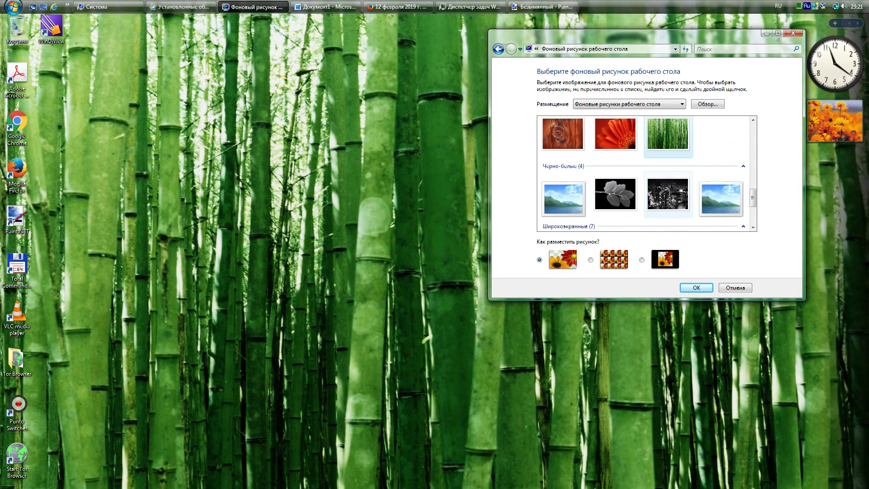
pyautogui.click(572, 203)
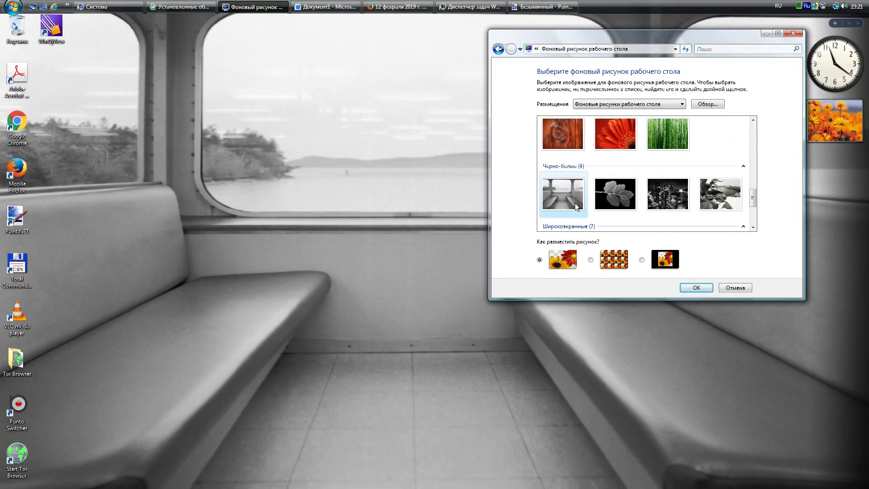
pyautogui.click(627, 205)
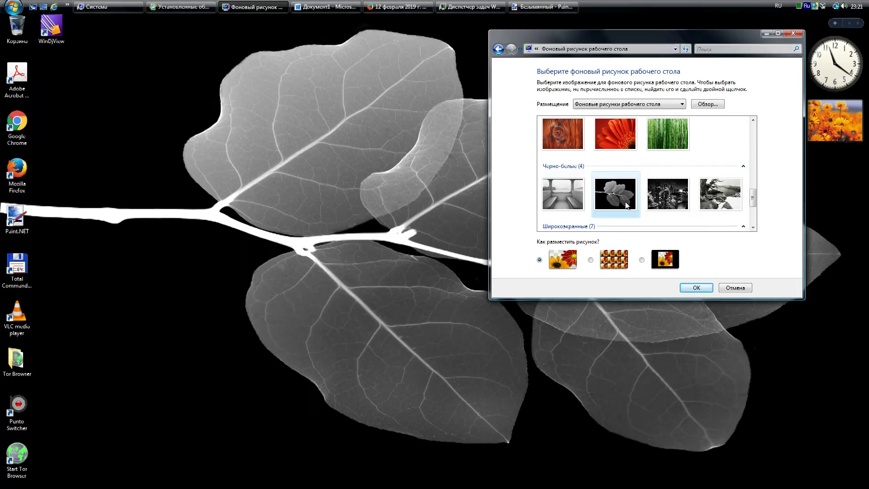
pyautogui.click(647, 215)
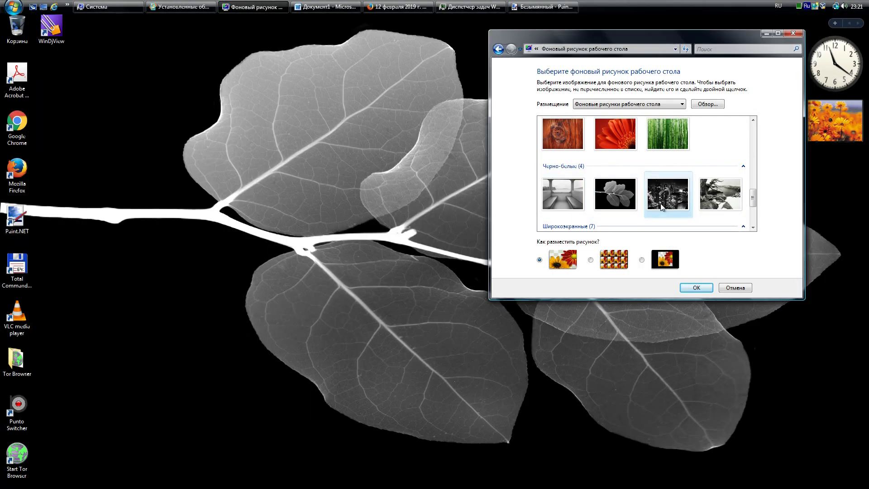
pyautogui.click(712, 213)
# - Preview widescreen wallpapers (red flower, aurora, fish, dunes, palm leaf, mountain lake), ending on green Vista wave
pyautogui.scroll(-2, 603, 202)
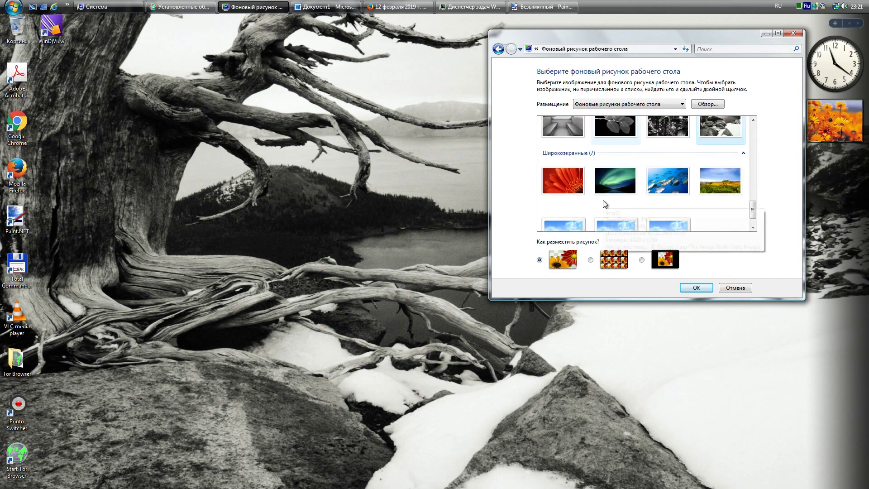
pyautogui.click(567, 182)
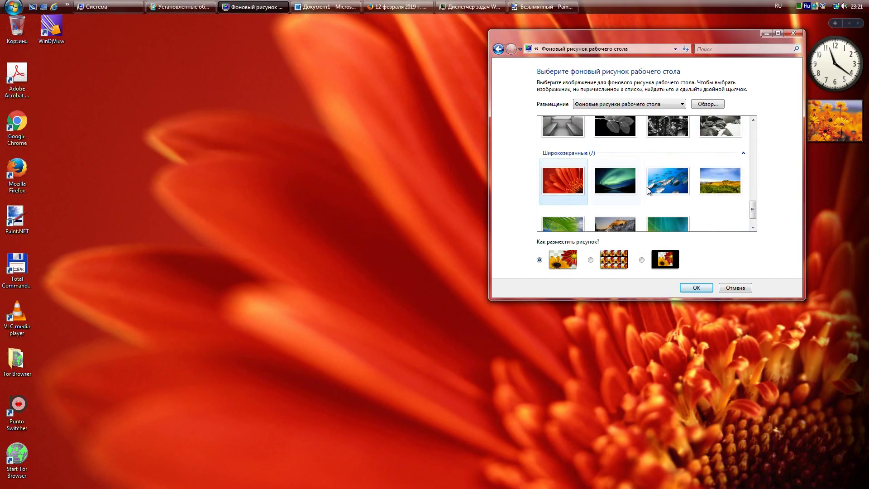
pyautogui.click(632, 188)
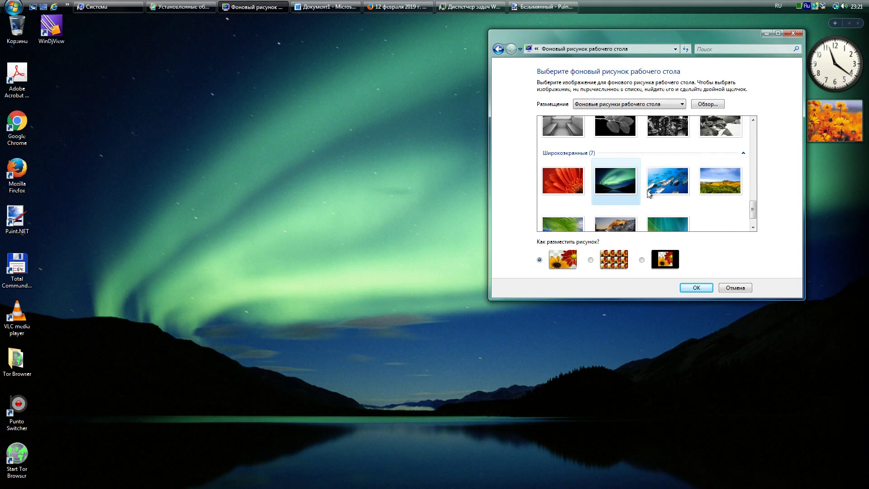
pyautogui.click(650, 191)
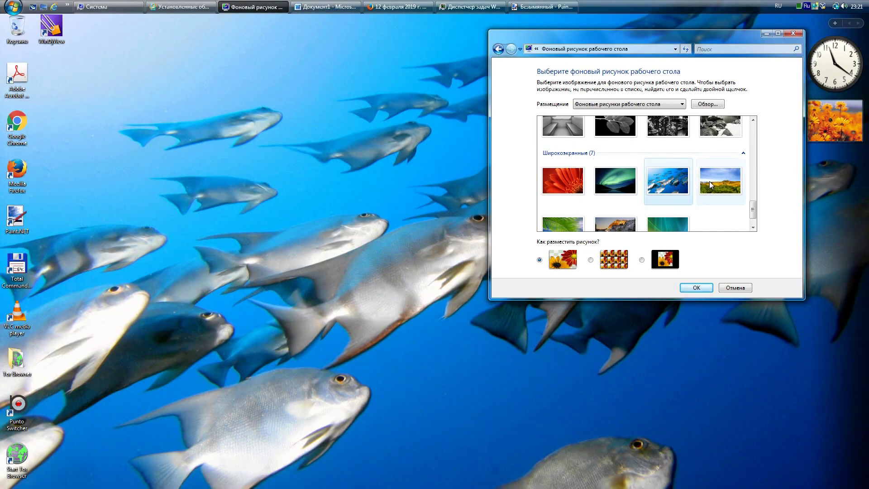
pyautogui.click(709, 181)
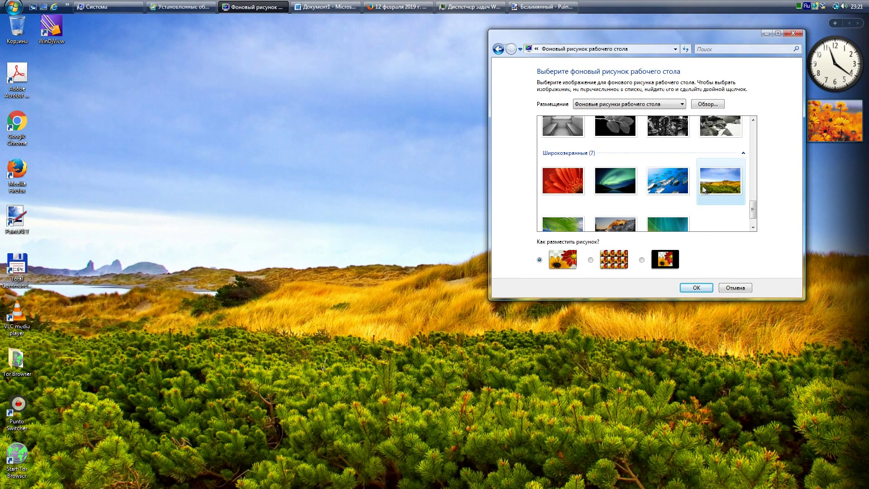
pyautogui.click(564, 225)
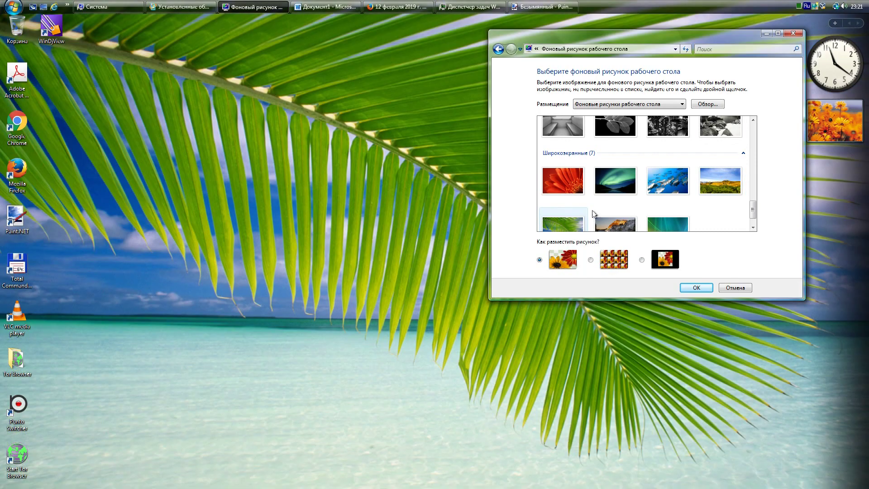
pyautogui.click(616, 208)
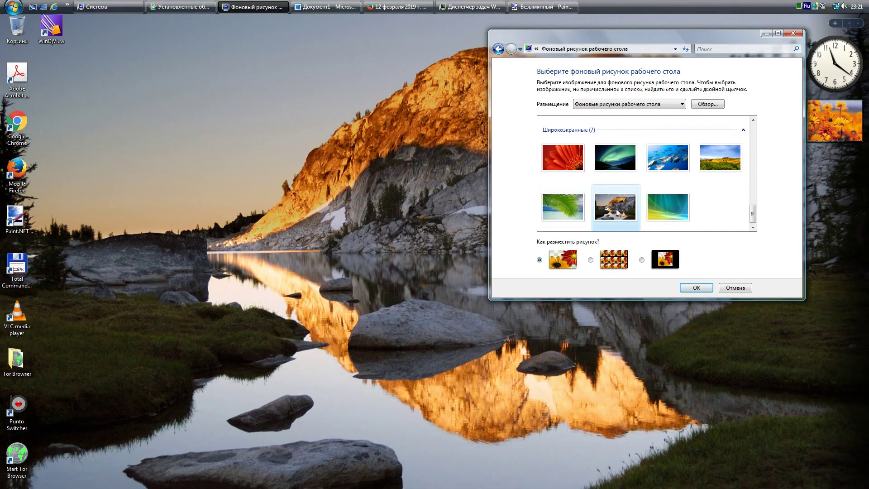
pyautogui.click(660, 210)
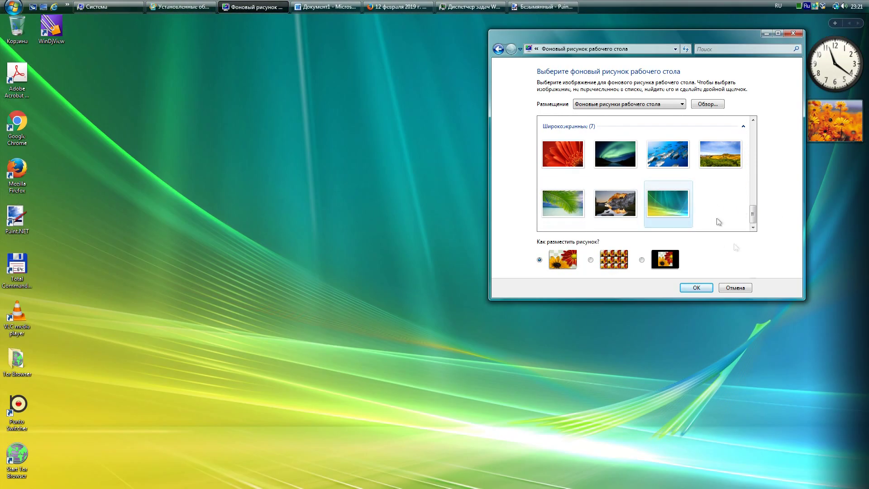
# - Discard the wallpaper preview, then try the Рубин window colour before returning to Обычный
pyautogui.click(741, 292)
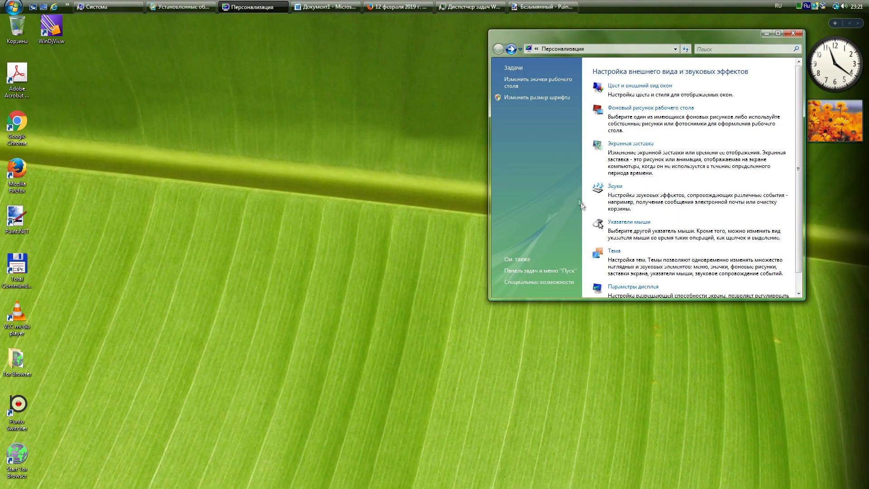
pyautogui.click(627, 85)
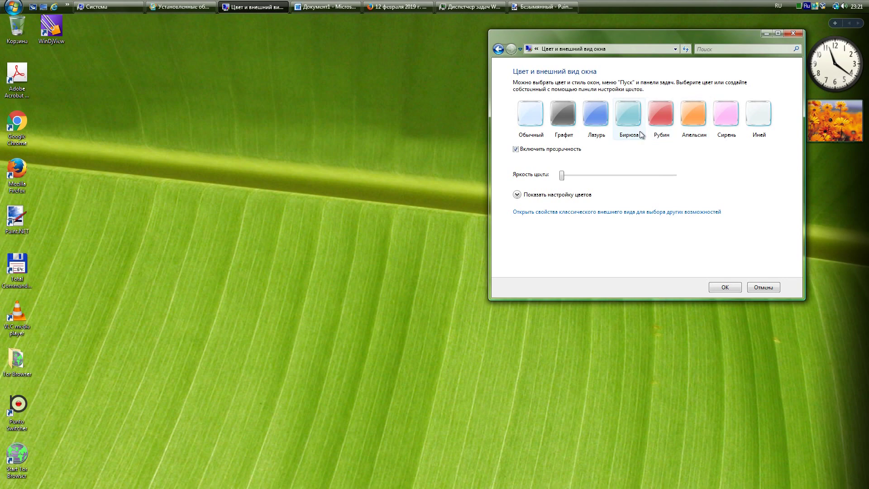
pyautogui.click(661, 116)
pyautogui.click(539, 129)
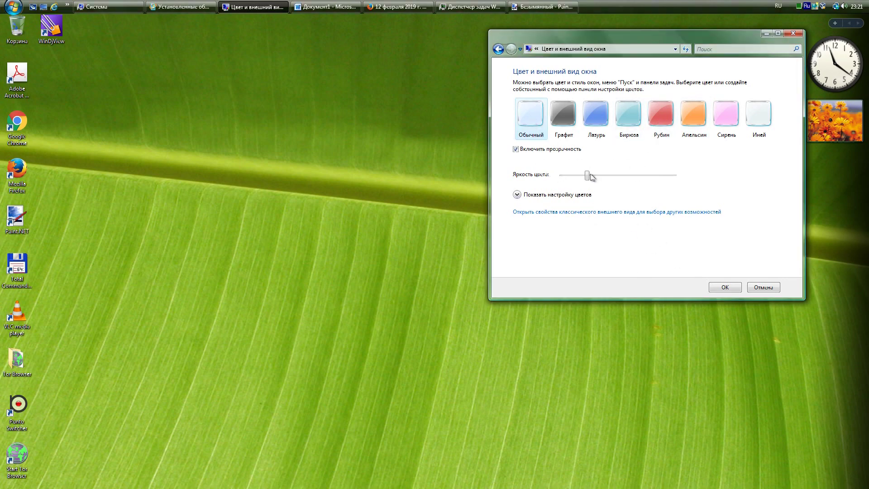
# - Reduce the window colour intensity, confirm it with OK, and close Personalization
pyautogui.moveTo(591, 174); pyautogui.dragTo(518, 169)
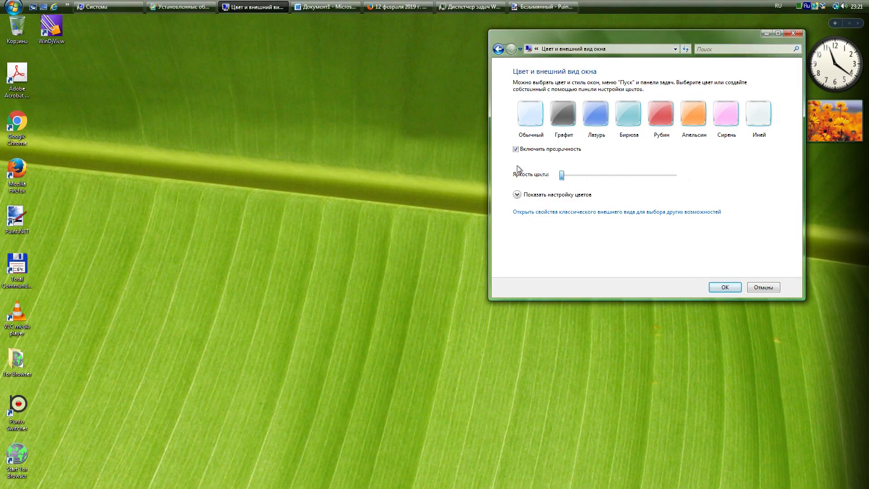
pyautogui.click(724, 287)
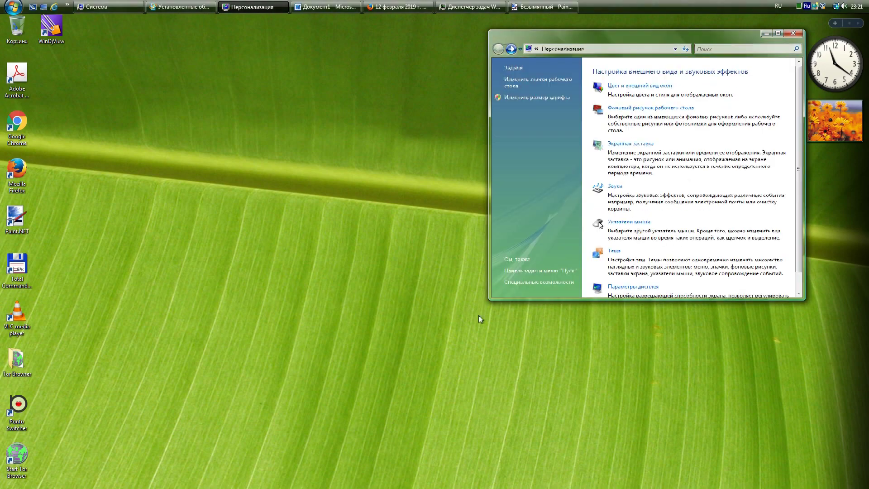
pyautogui.click(793, 31)
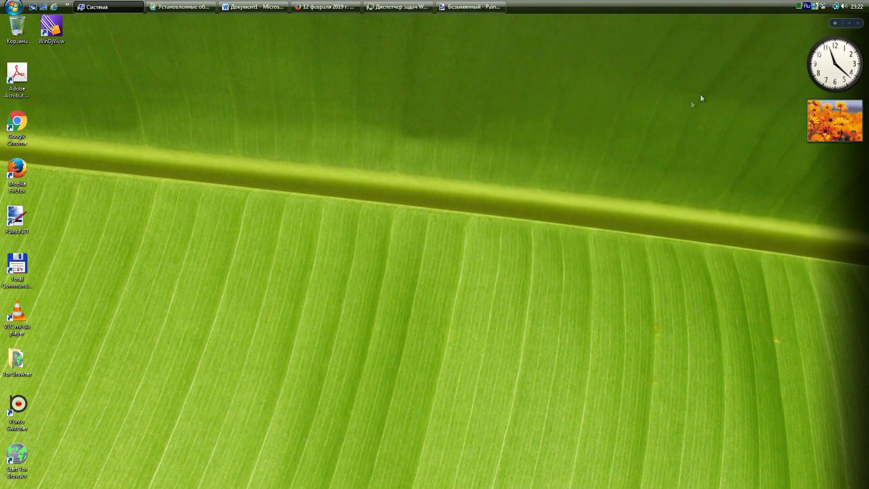